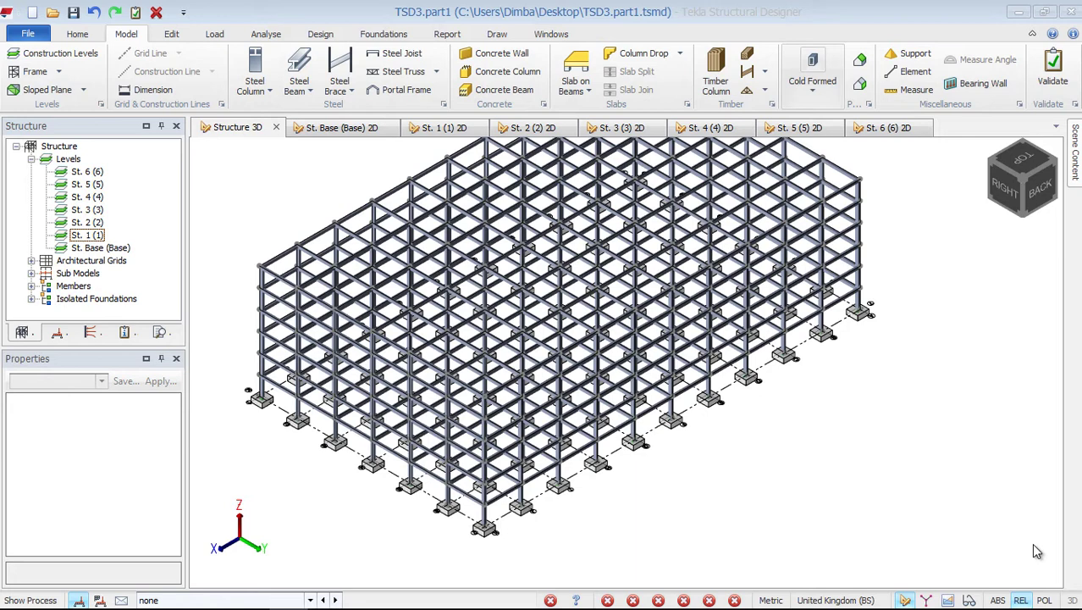
# Zoom the 3D model and look at the frame square-on from the back.
pyautogui.moveTo(436, 445)
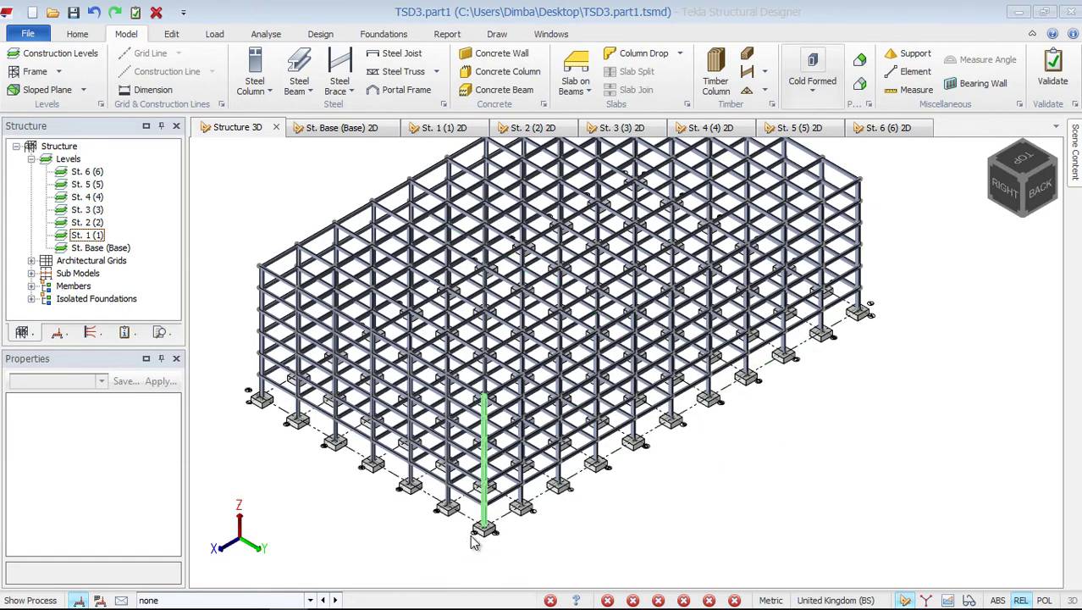
pyautogui.scroll(4, 474, 542)
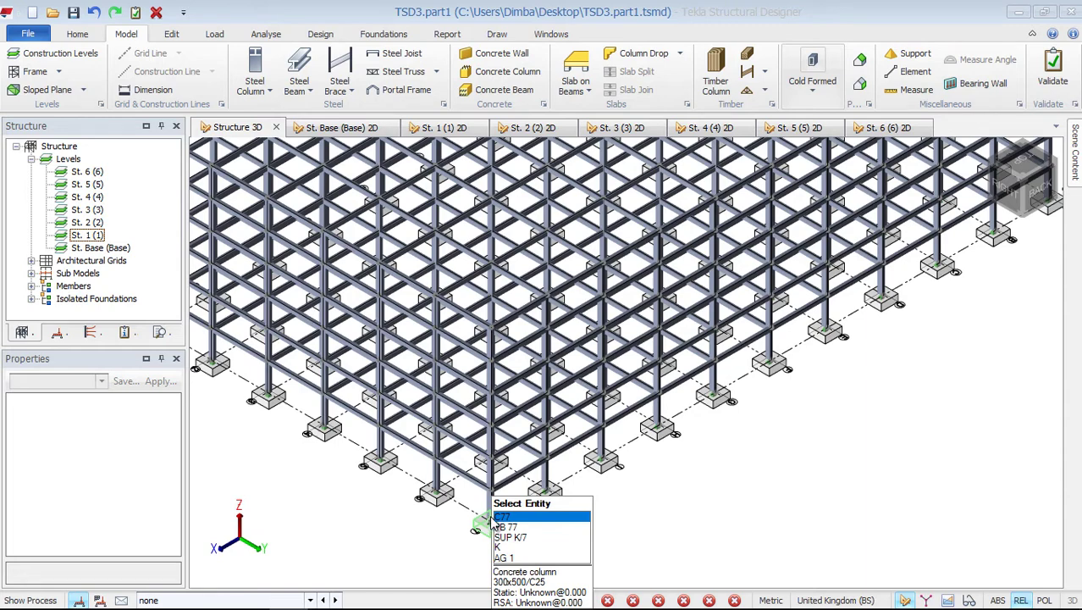
pyautogui.scroll(3, 490, 470)
pyautogui.scroll(-3, 935, 238)
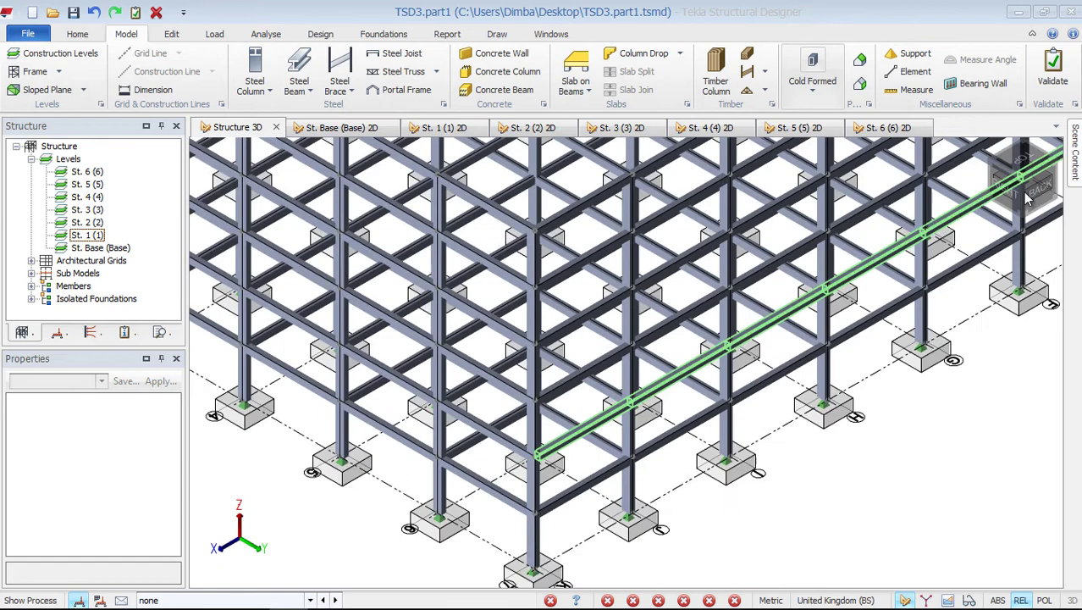
pyautogui.scroll(-5, 937, 261)
pyautogui.click(937, 261)
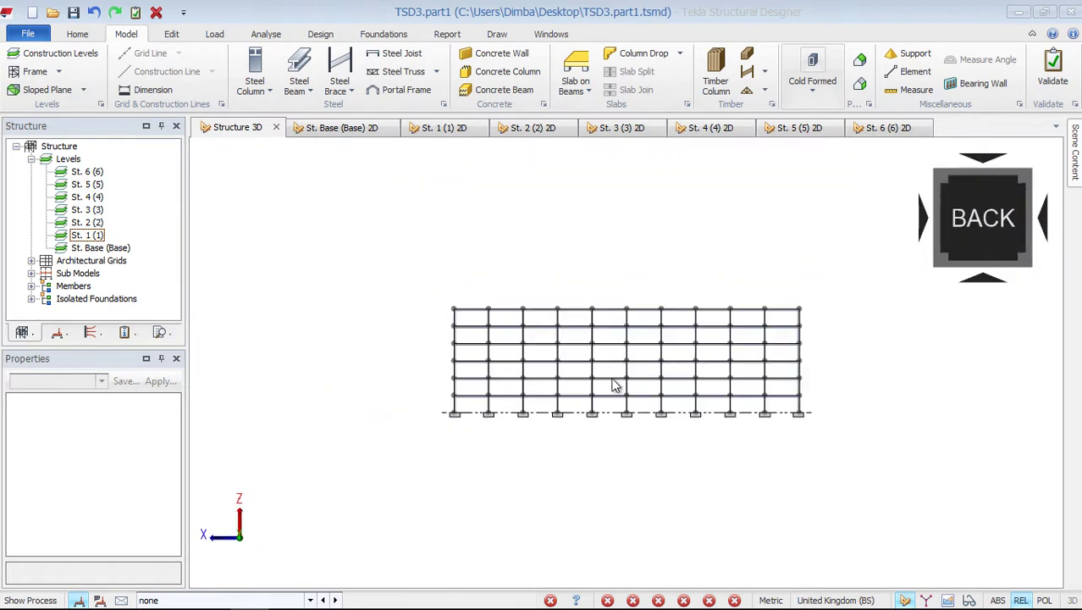
pyautogui.scroll(3, 525, 394)
pyautogui.scroll(2, 446, 396)
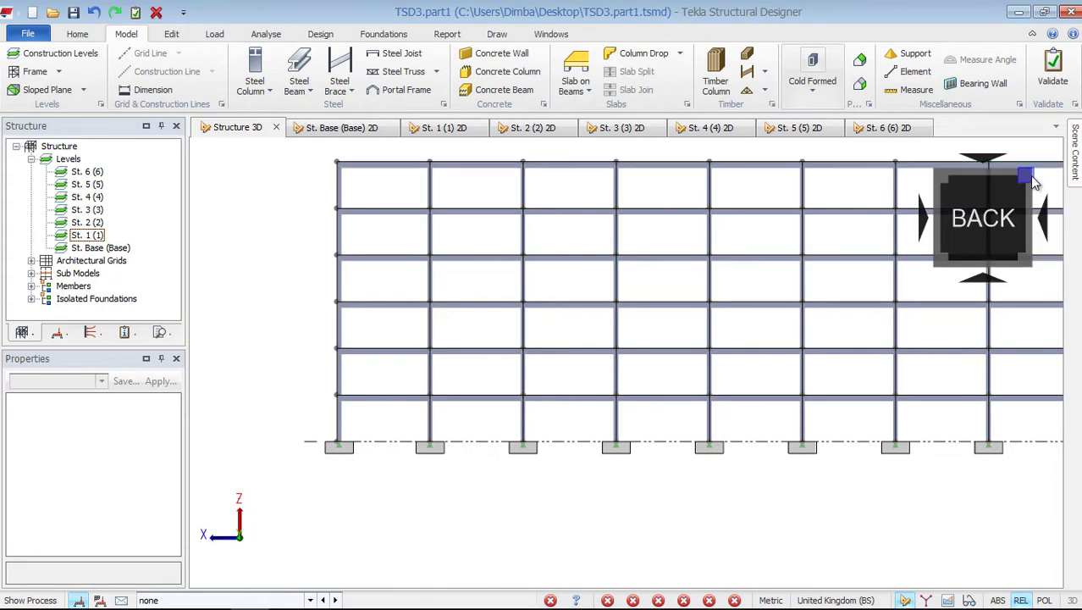
# Check the frame from isometric, below and above, then open the St. Base (Base) 2D plan.
pyautogui.click(1027, 178)
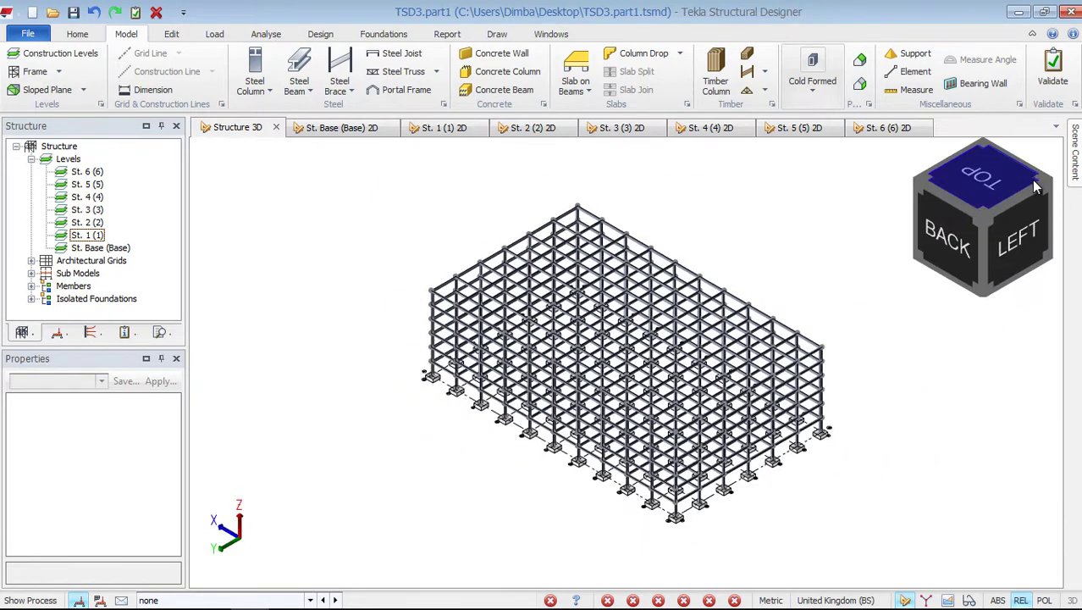
pyautogui.click(1053, 188)
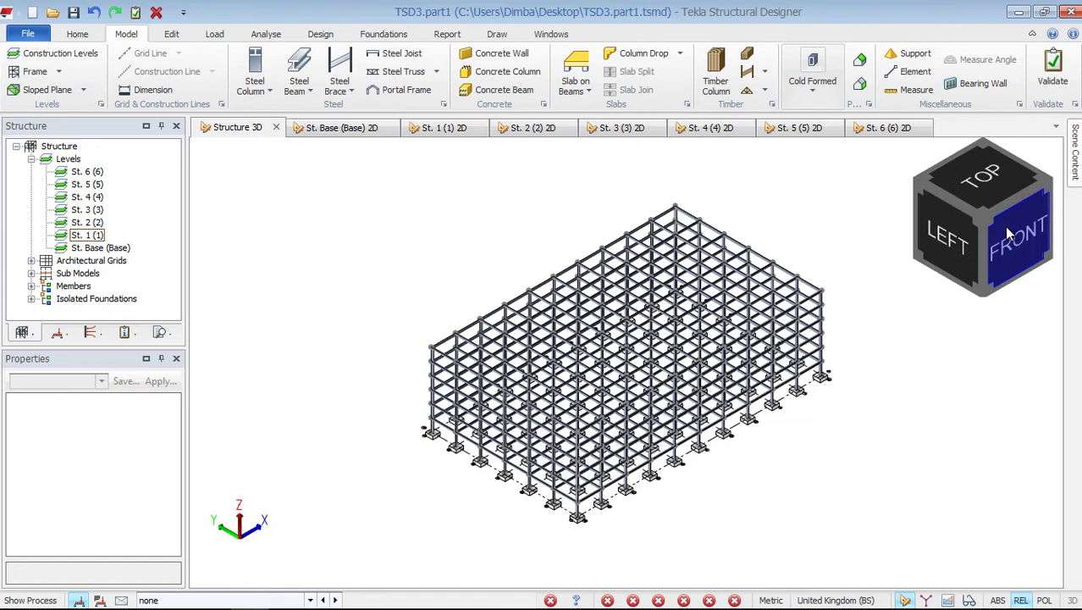
pyautogui.click(984, 295)
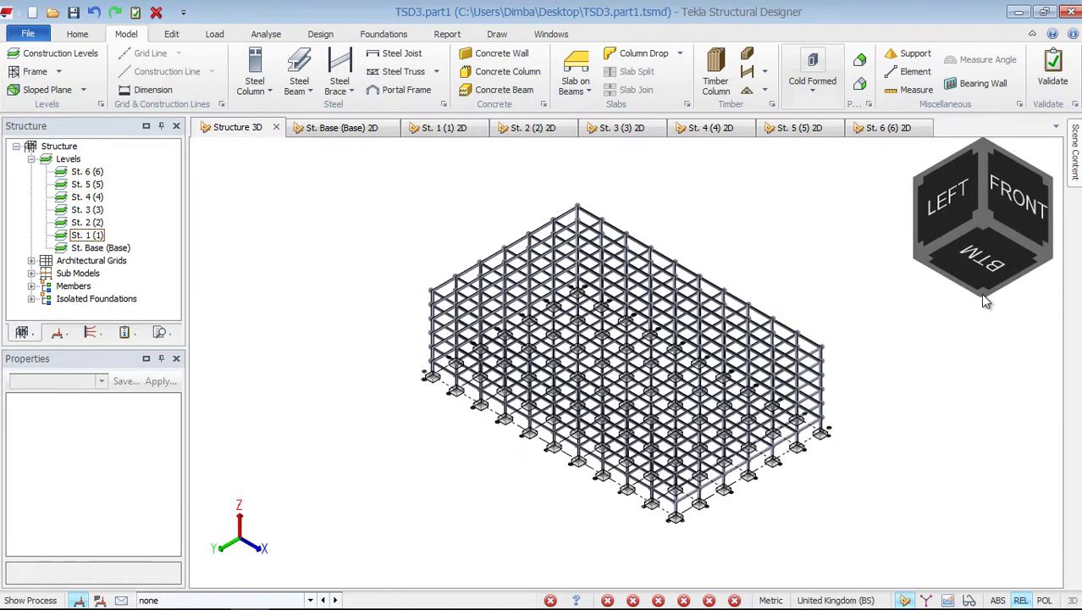
pyautogui.click(984, 144)
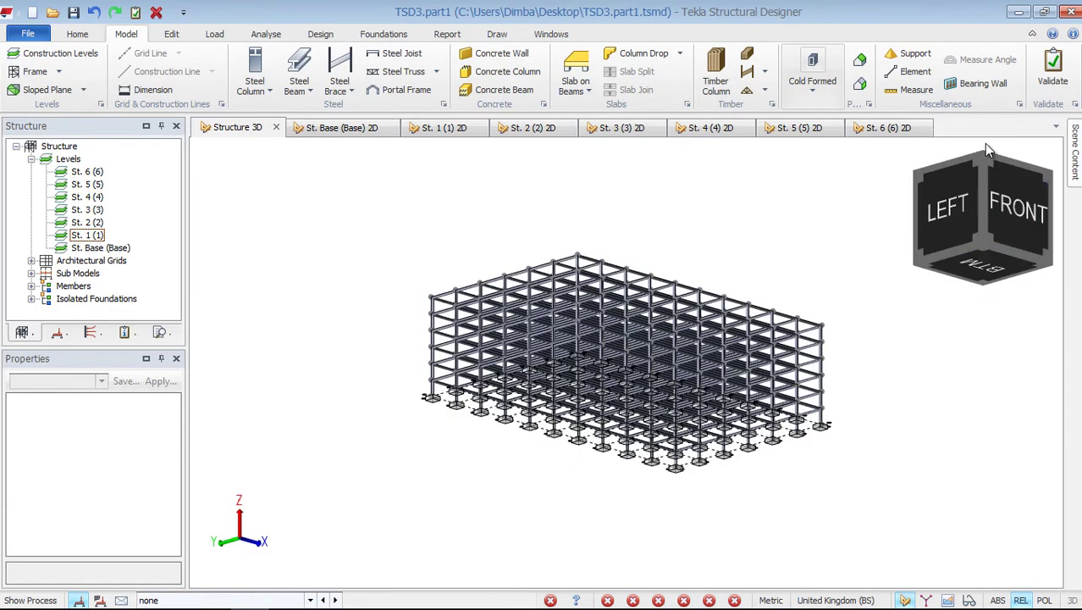
pyautogui.scroll(3, 628, 474)
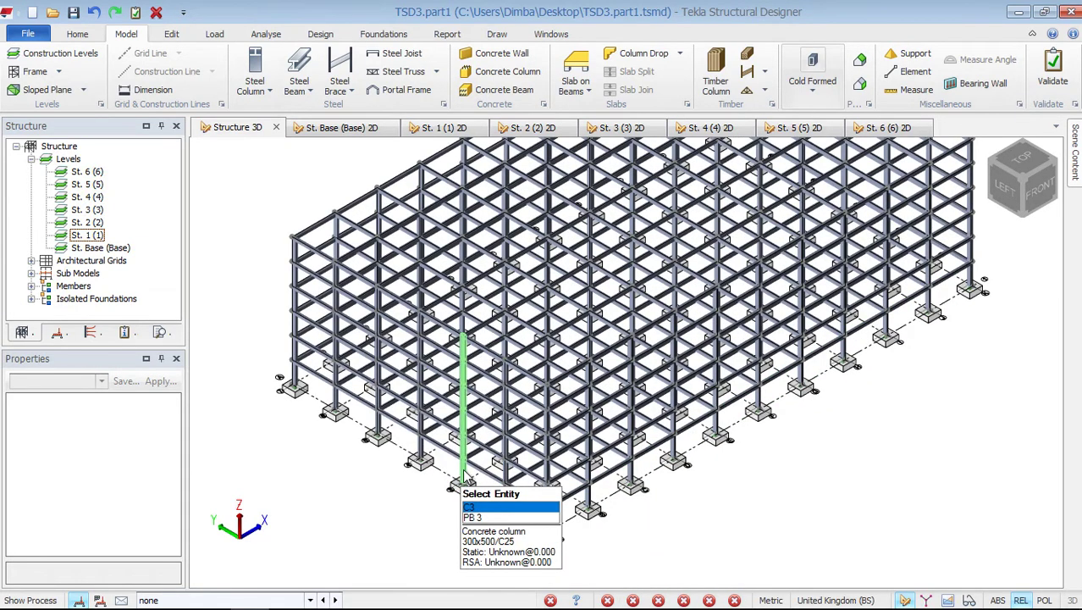
pyautogui.click(343, 129)
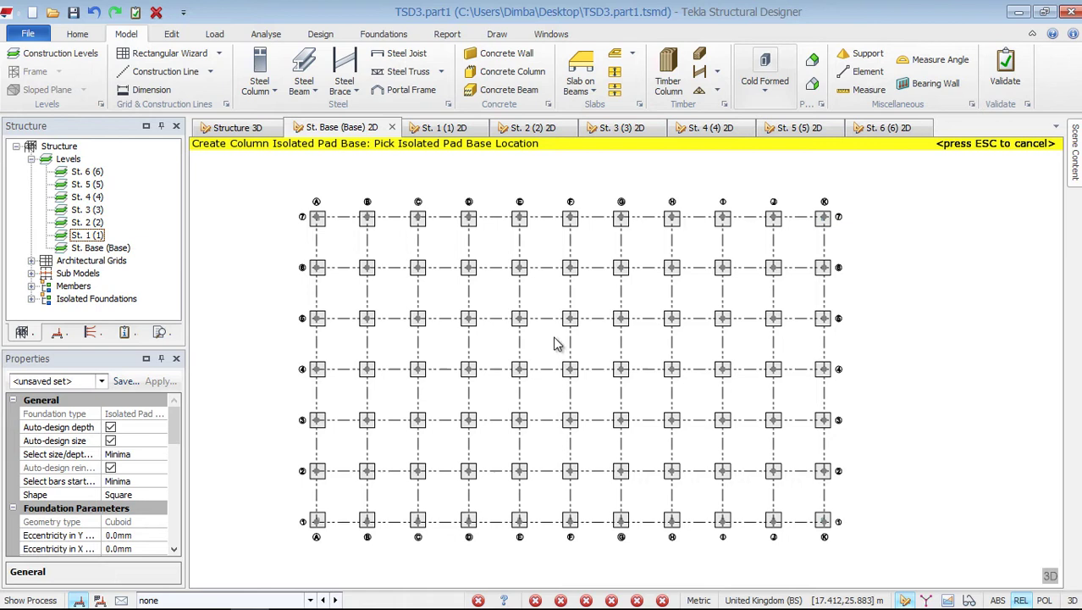
# Open the St. 1 (1) 2D plan and show the slab type list on the Model ribbon.
pyautogui.doubleClick(88, 236)
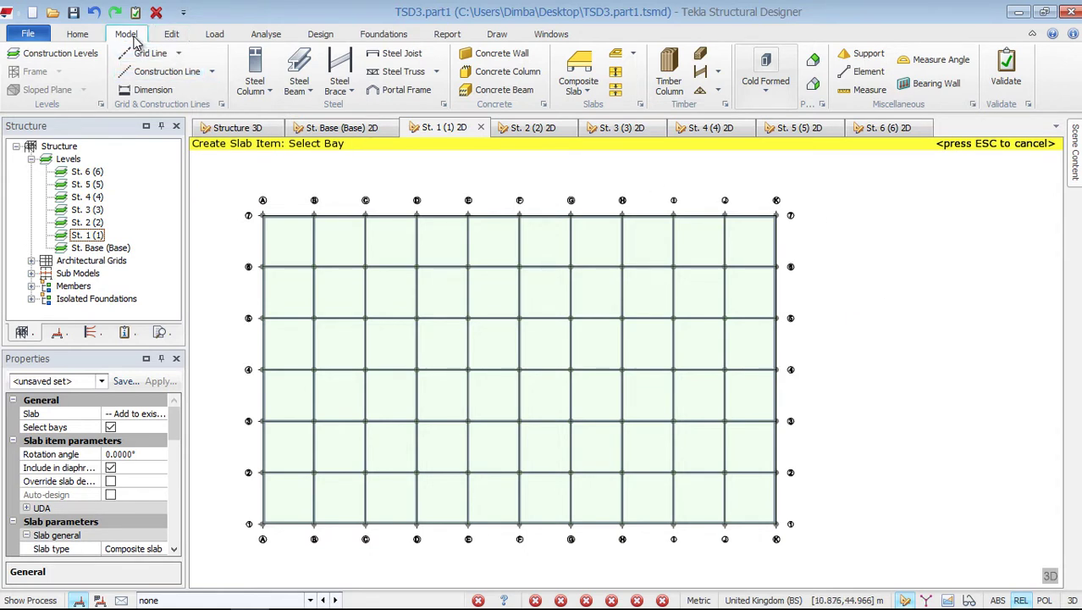
pyautogui.click(591, 93)
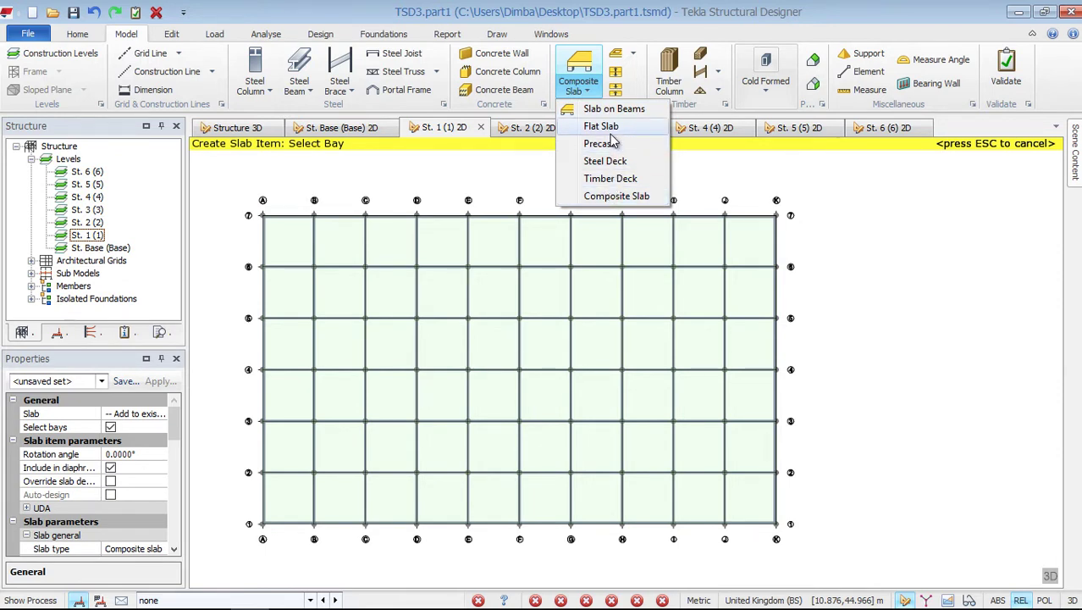
# Create flat slab S 1 on St. 1 by windowing all bays from grid A/7.
pyautogui.click(593, 132)
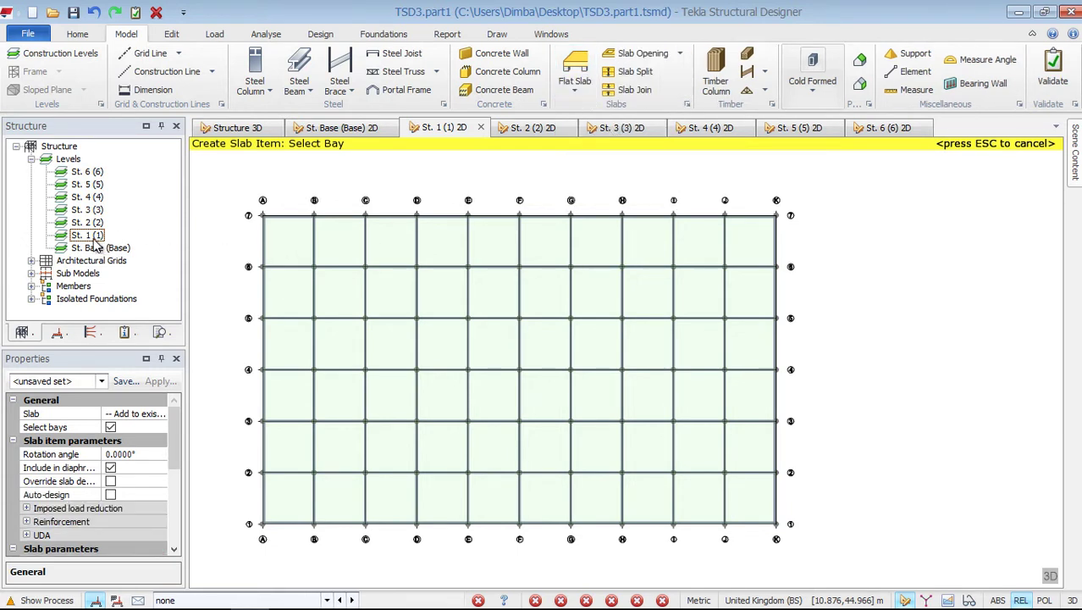
pyautogui.moveTo(287, 227)
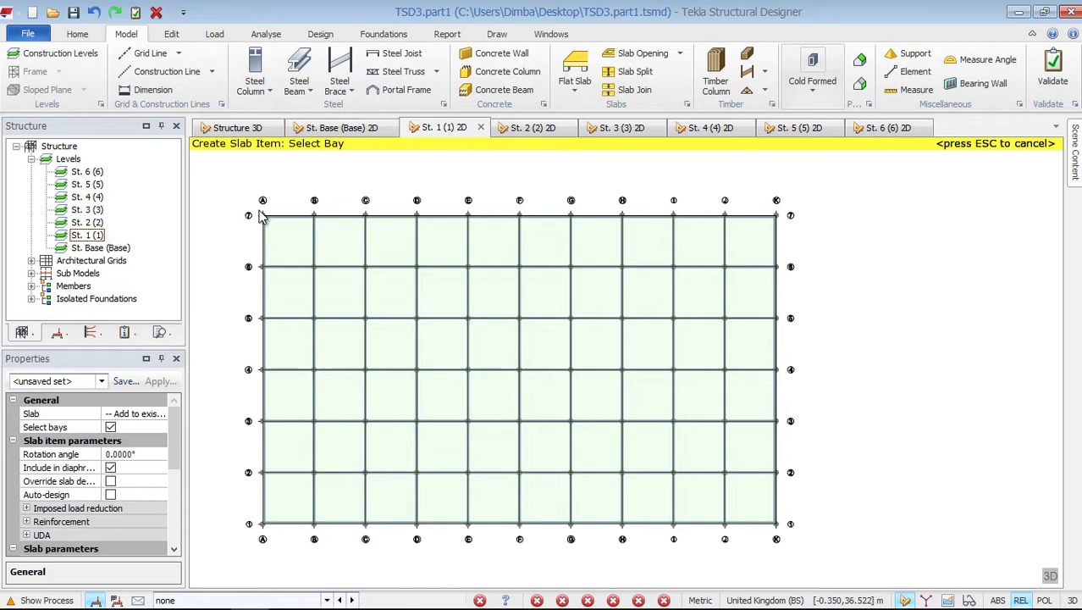
pyautogui.moveTo(258, 212); pyautogui.dragTo(781, 531)
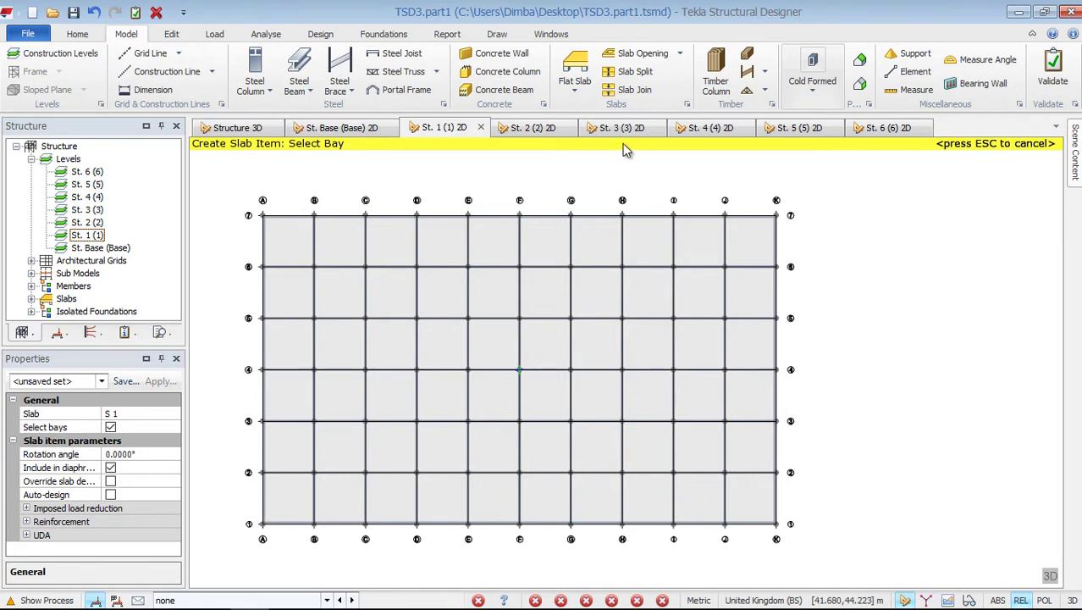
# Open the St. 2 (2) plan and start flat slab creation.
pyautogui.click(97, 224)
pyautogui.doubleClick(93, 224)
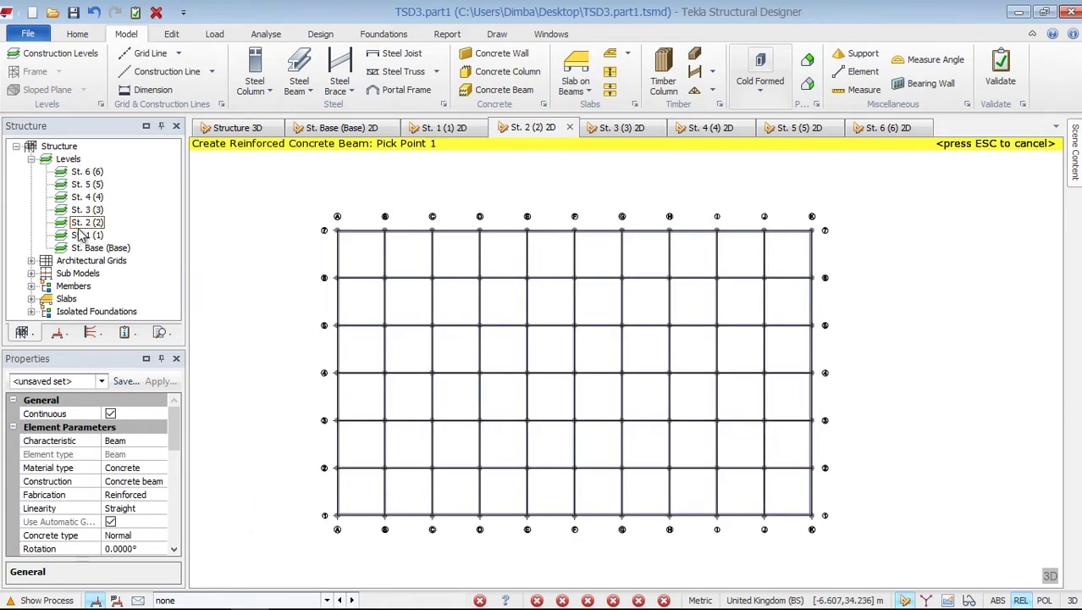
pyautogui.click(587, 90)
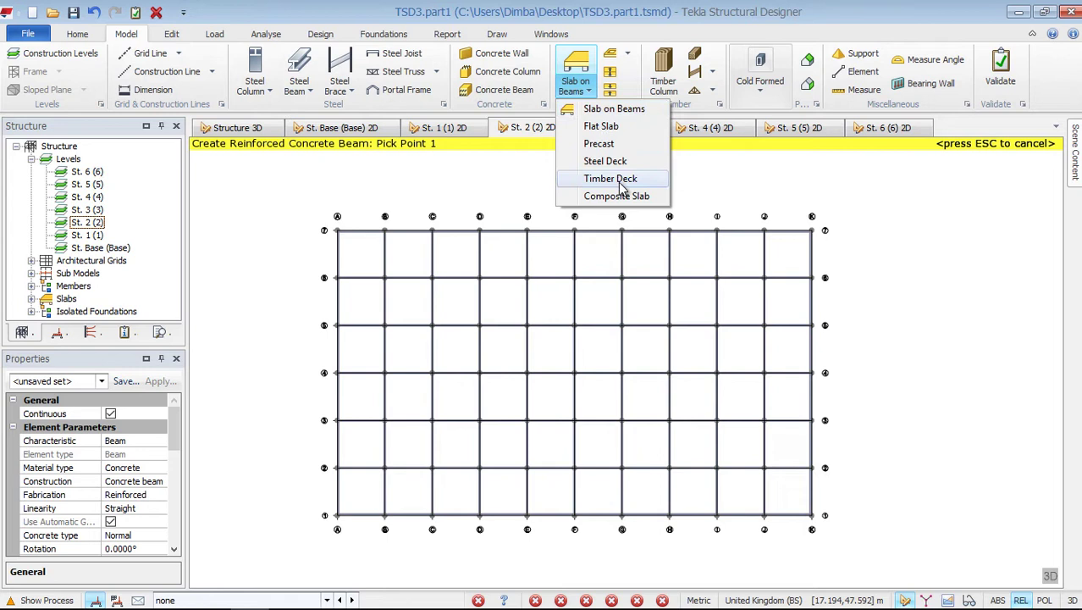
pyautogui.click(609, 129)
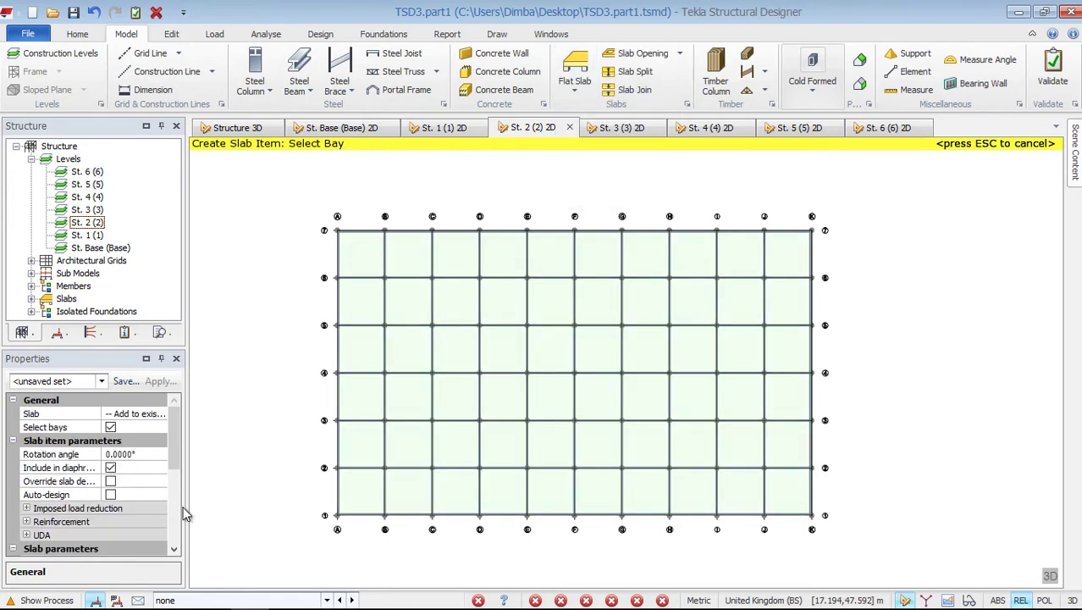
# Scroll Properties to check the slab type, 100.0mm depth and C40 concrete grade.
pyautogui.click(173, 553)
pyautogui.click(174, 553)
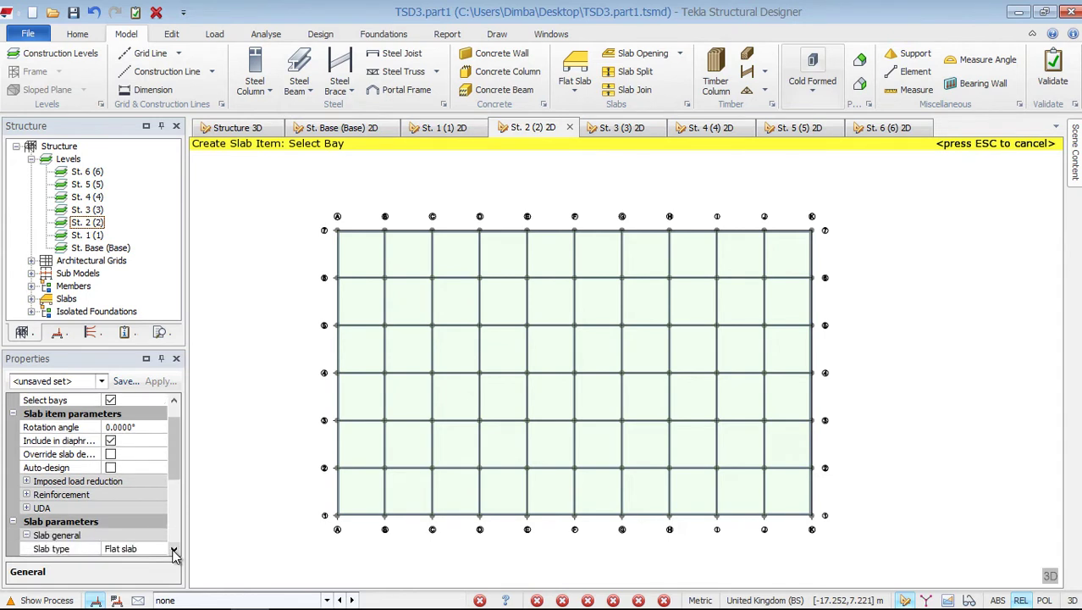
pyautogui.click(174, 552)
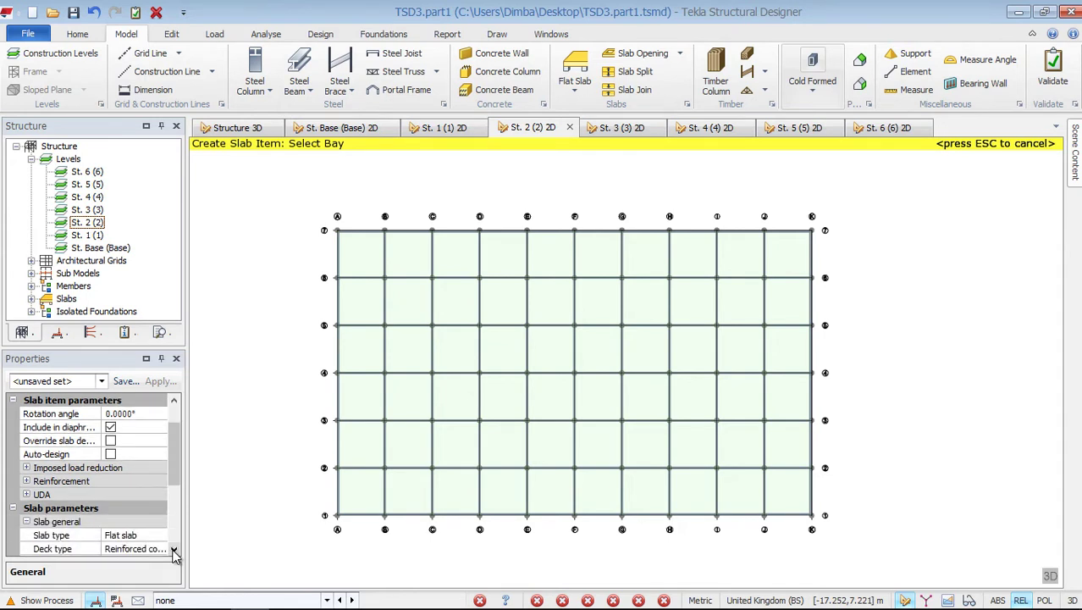
pyautogui.click(173, 552)
pyautogui.click(174, 553)
pyautogui.click(173, 552)
pyautogui.click(174, 552)
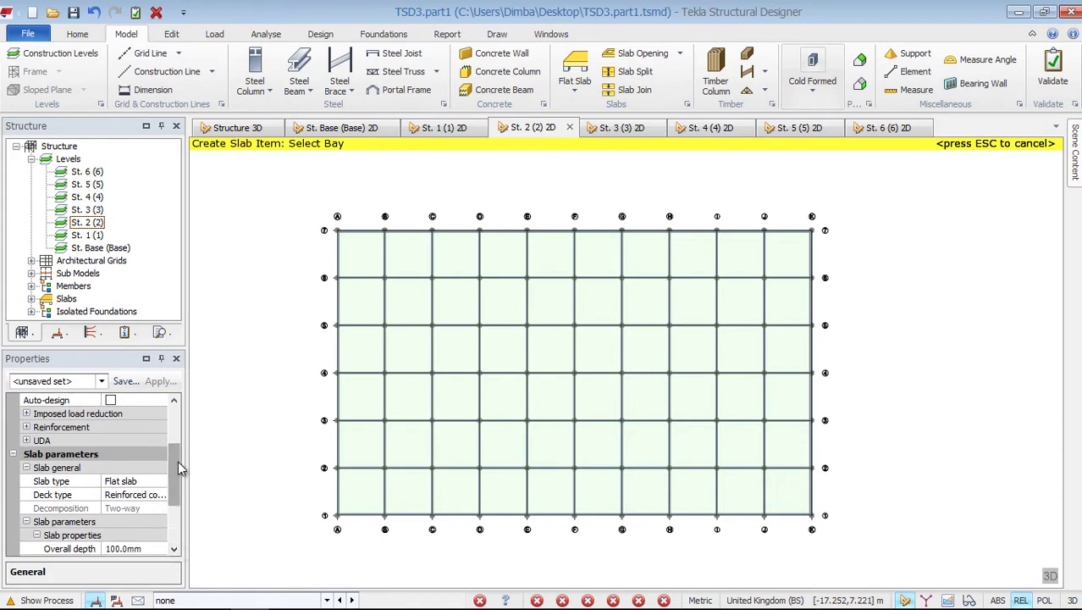
pyautogui.moveTo(177, 462)
pyautogui.mouseDown()
pyautogui.moveTo(177, 497)
pyautogui.moveTo(179, 468)
pyautogui.mouseUp()
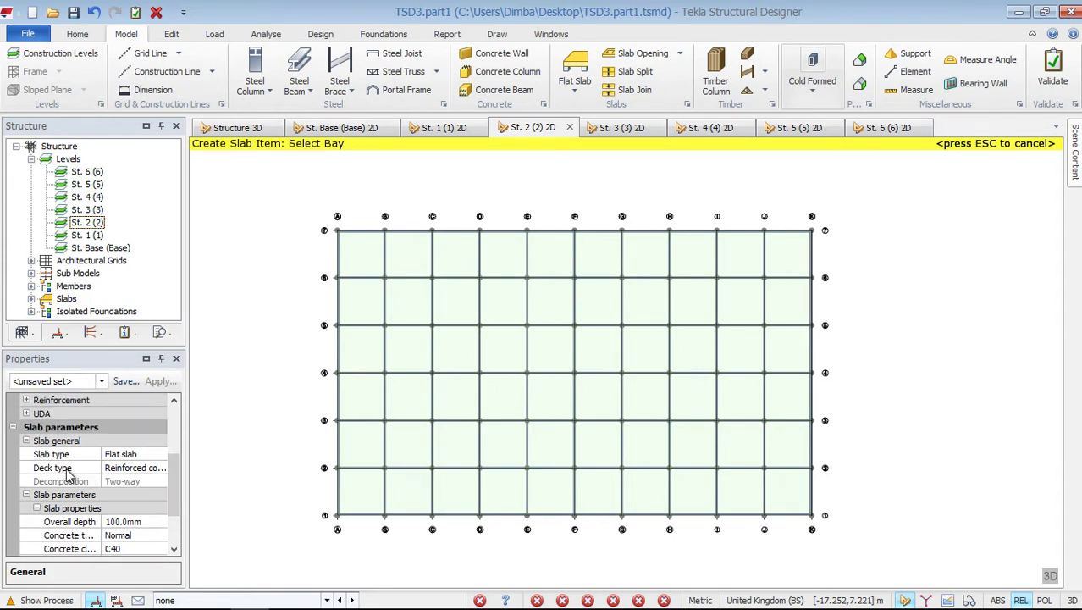
pyautogui.click(136, 455)
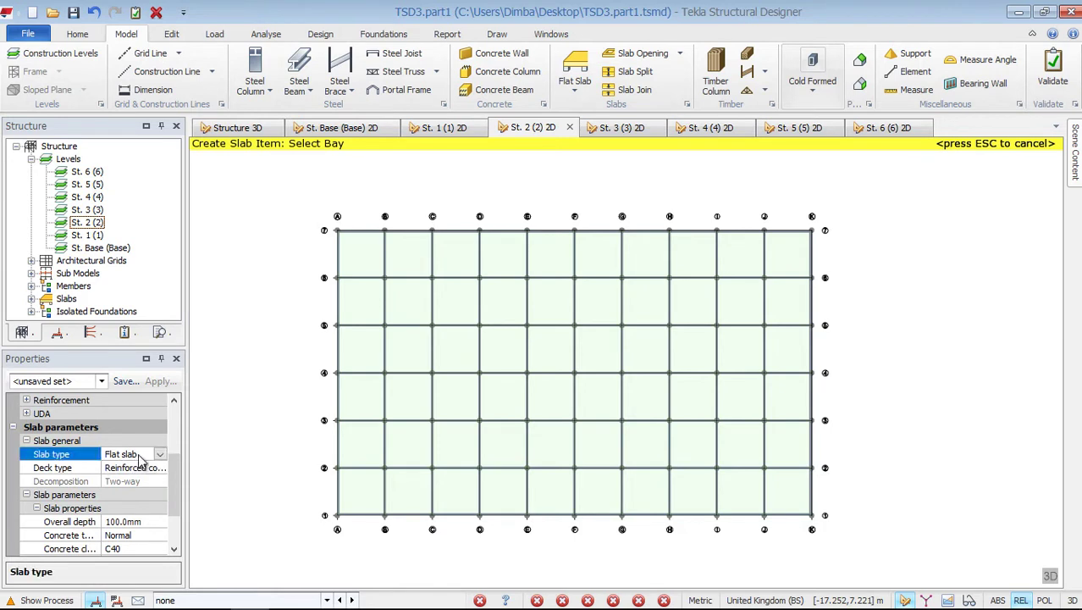
pyautogui.click(160, 454)
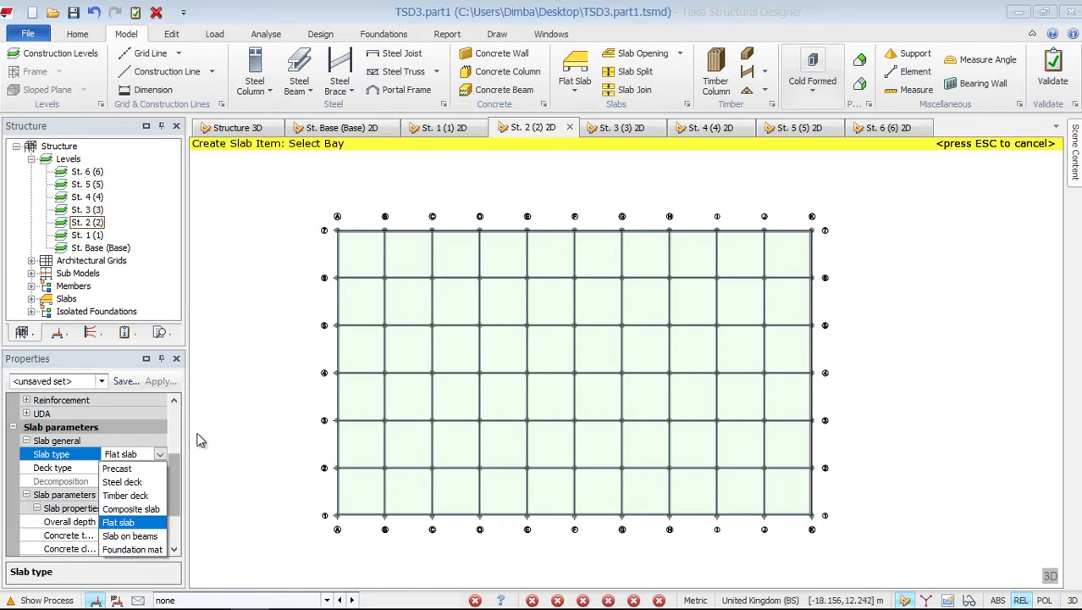
pyautogui.scroll(3, 177, 425)
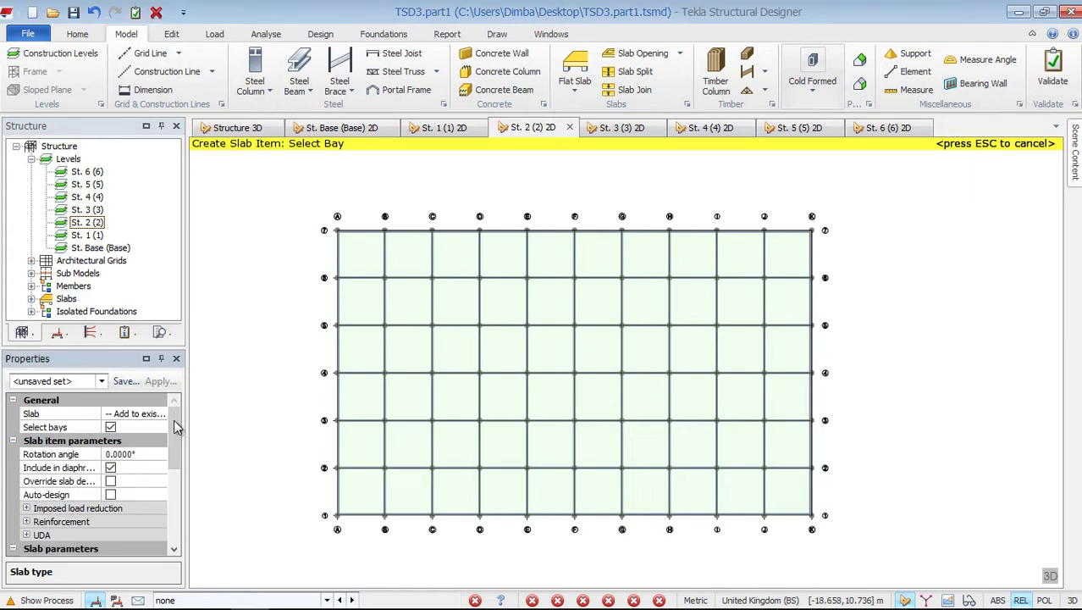
pyautogui.click(175, 553)
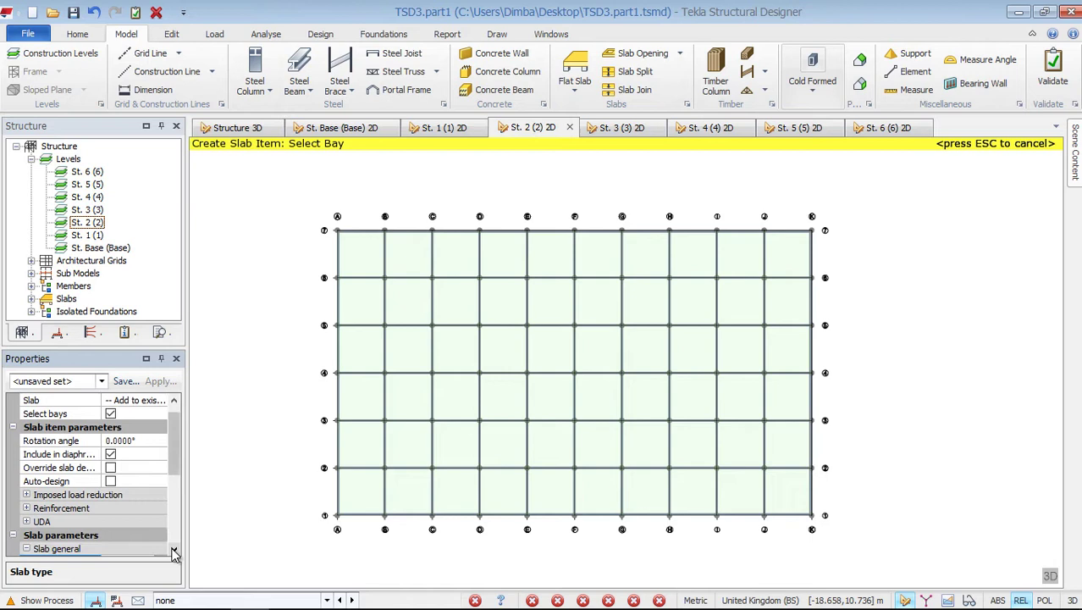
pyautogui.click(174, 552)
pyautogui.click(175, 552)
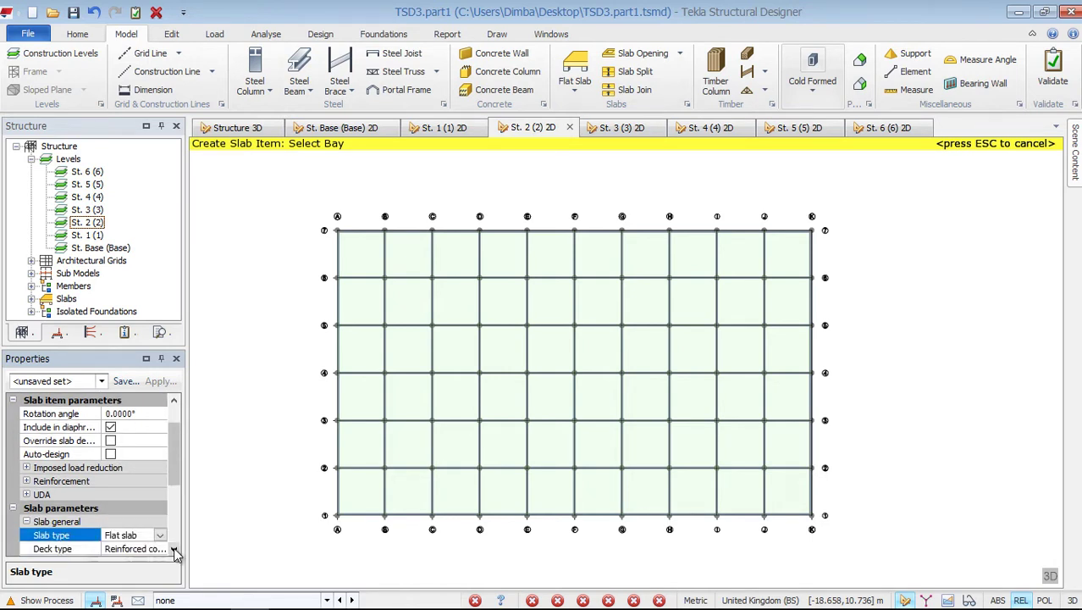
pyautogui.click(175, 552)
pyautogui.click(174, 553)
pyautogui.click(175, 552)
pyautogui.click(174, 553)
pyautogui.click(175, 553)
pyautogui.click(174, 553)
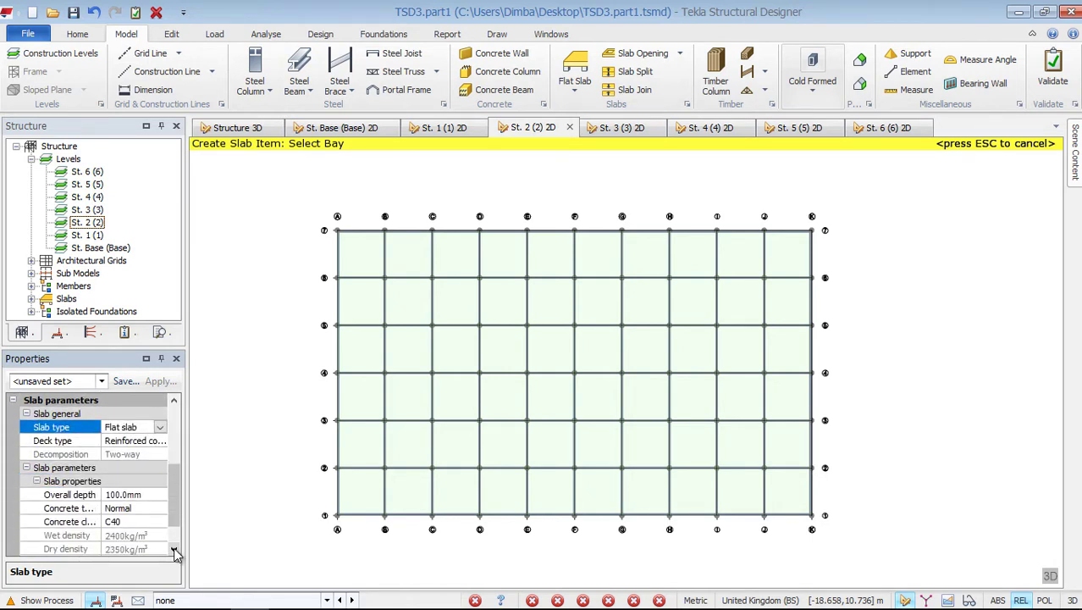
pyautogui.click(175, 552)
pyautogui.click(175, 552)
pyautogui.click(175, 553)
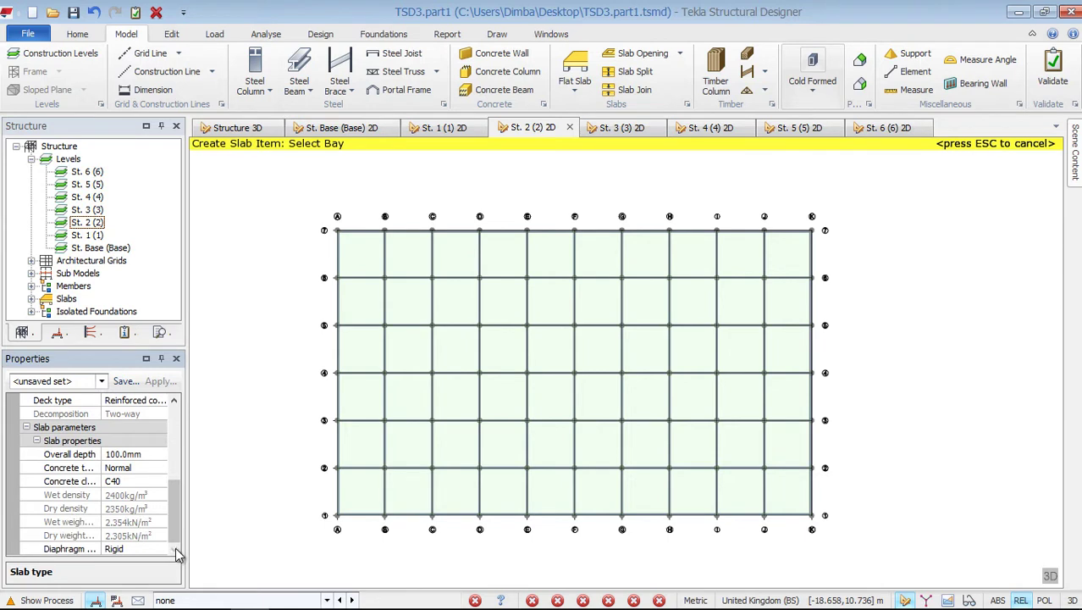
pyautogui.click(174, 403)
pyautogui.click(174, 404)
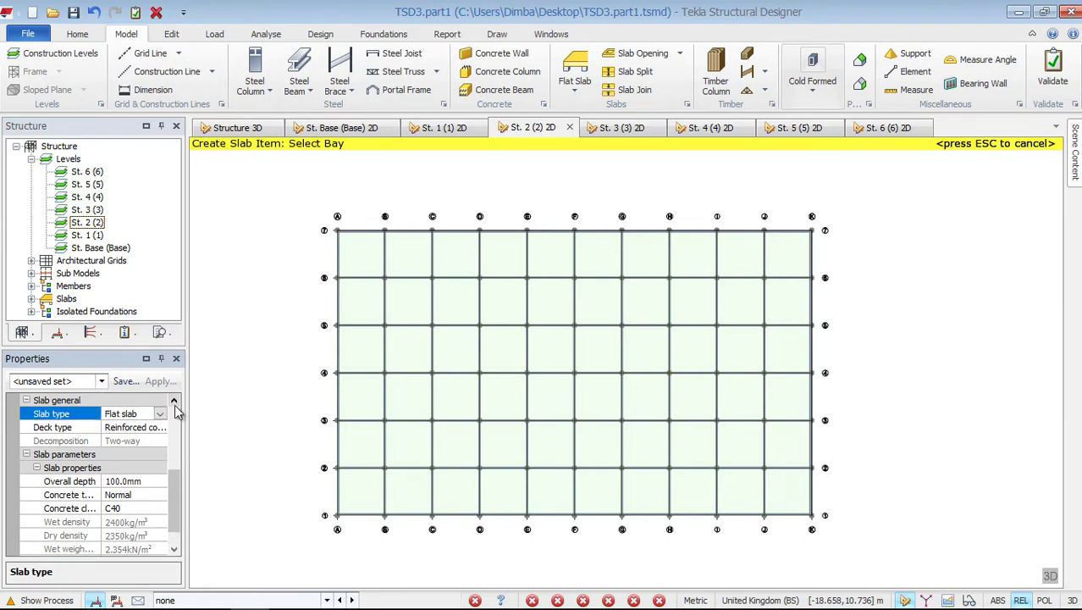
pyautogui.click(175, 403)
pyautogui.click(174, 403)
pyautogui.click(174, 403)
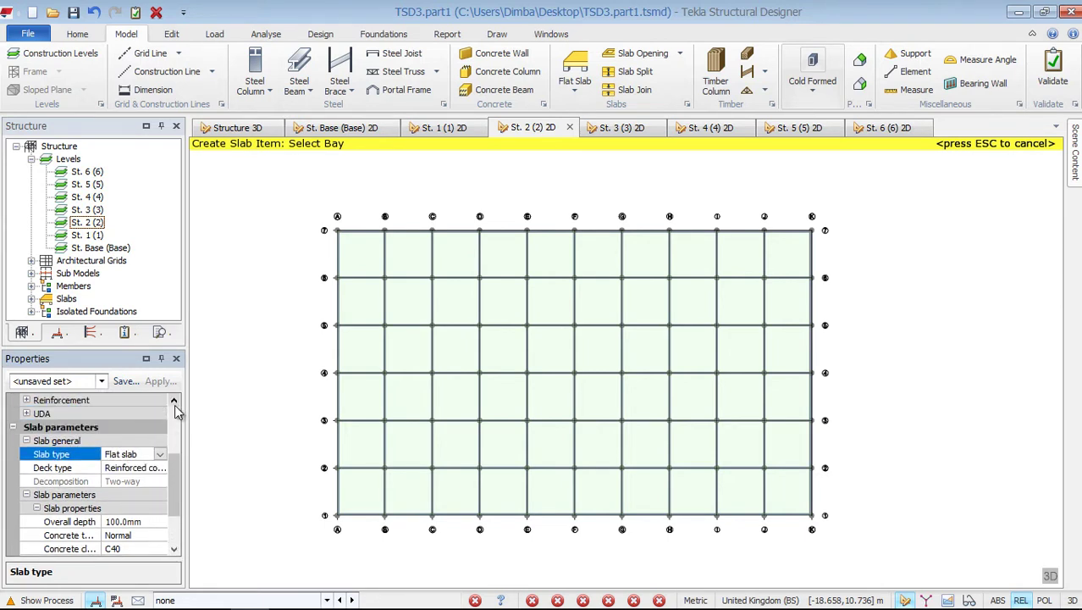
pyautogui.click(175, 403)
pyautogui.click(175, 403)
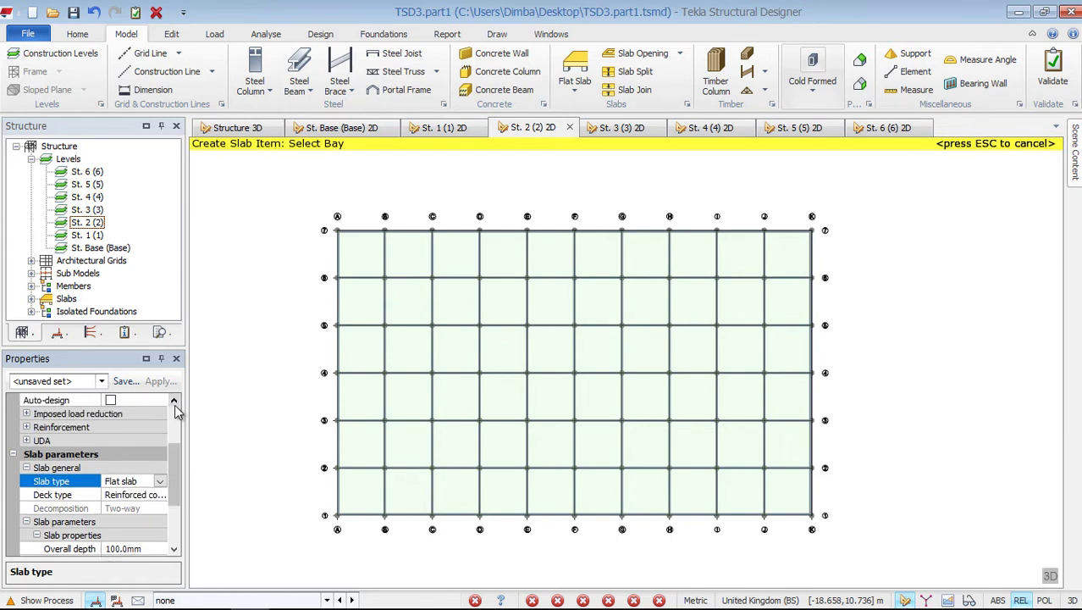
pyautogui.click(174, 404)
pyautogui.click(174, 403)
pyautogui.click(175, 403)
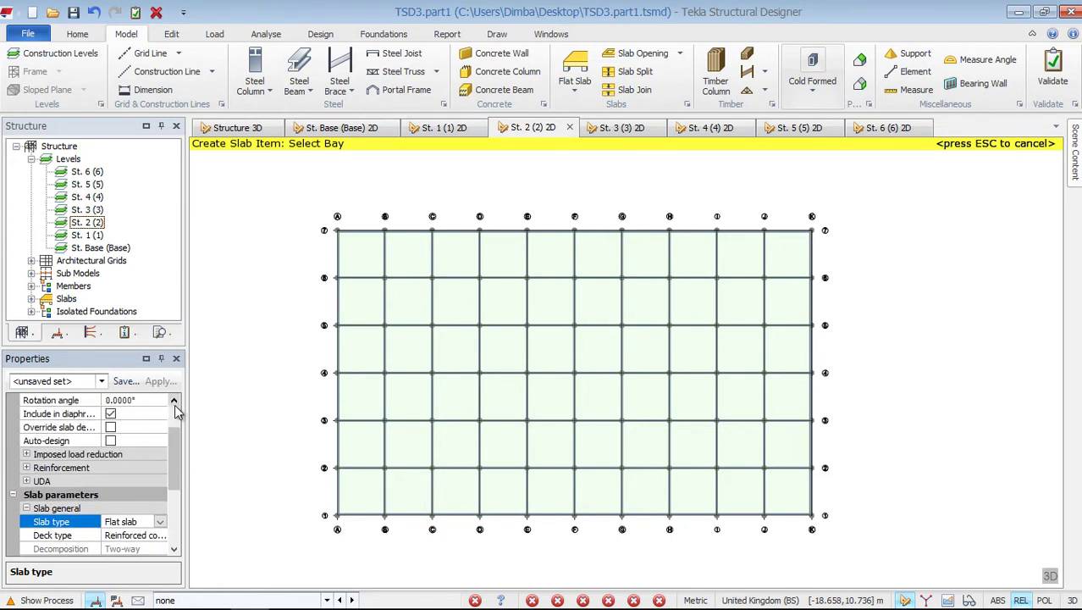
pyautogui.click(174, 403)
pyautogui.click(175, 403)
pyautogui.click(174, 403)
pyautogui.click(174, 403)
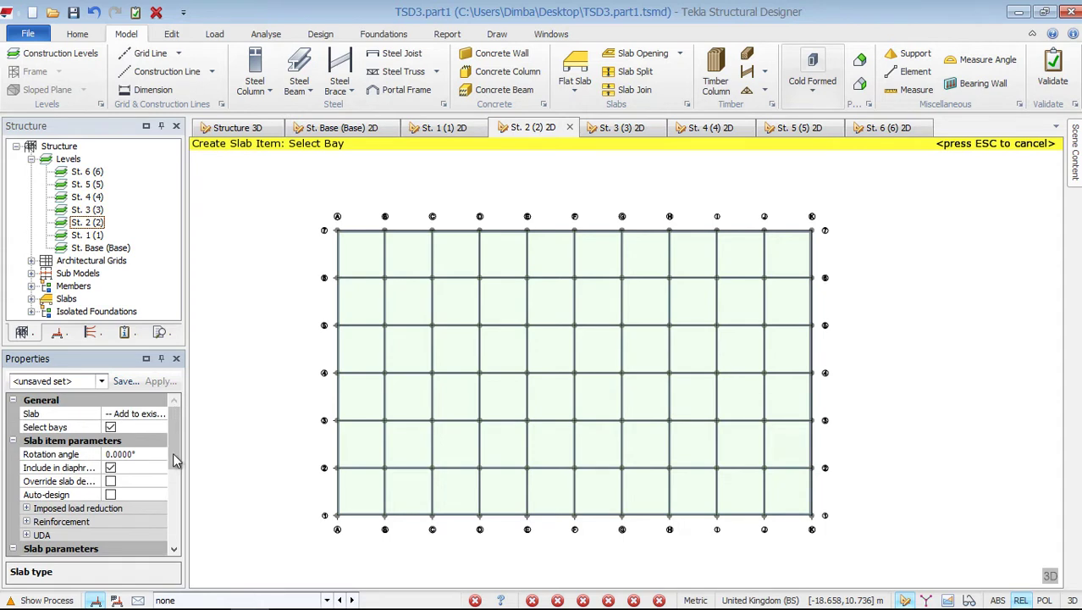
pyautogui.click(146, 415)
pyautogui.click(160, 414)
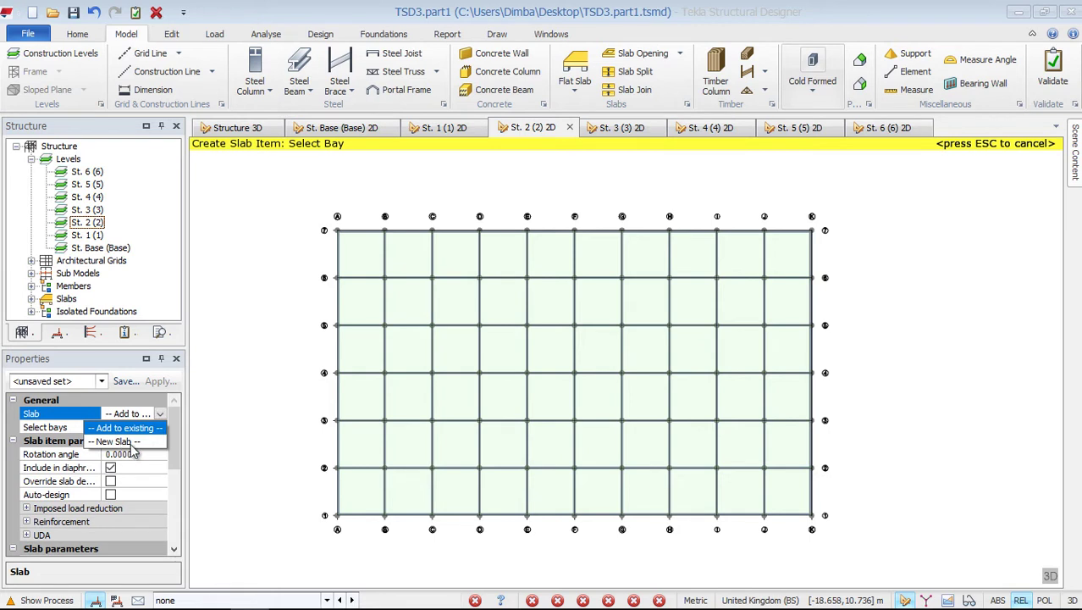
# Set the slab's overall depth to 150 mm in Properties.
pyautogui.click(174, 548)
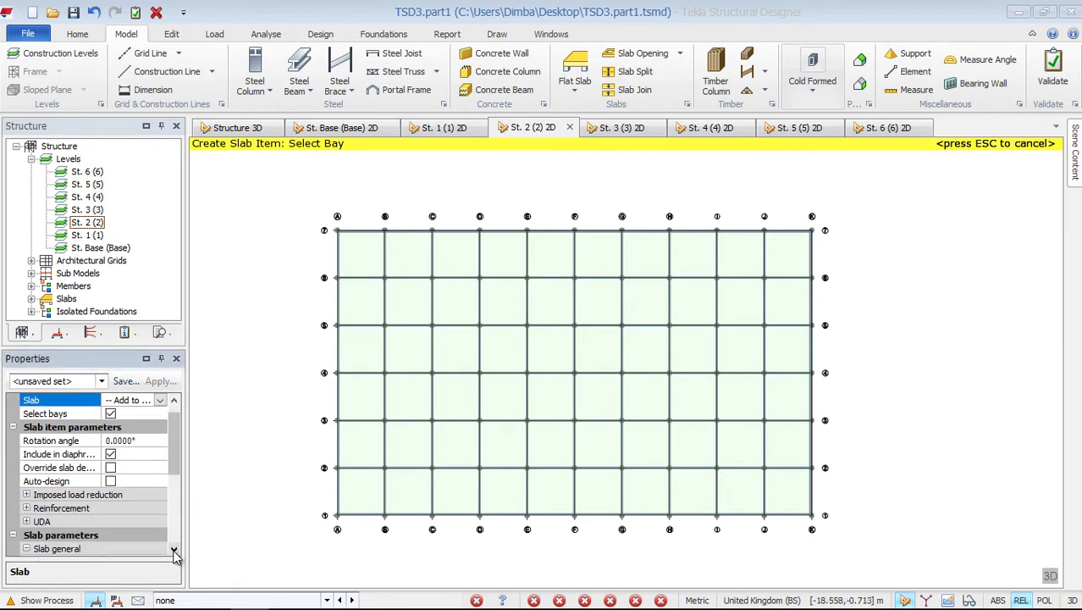
pyautogui.click(173, 551)
pyautogui.click(174, 551)
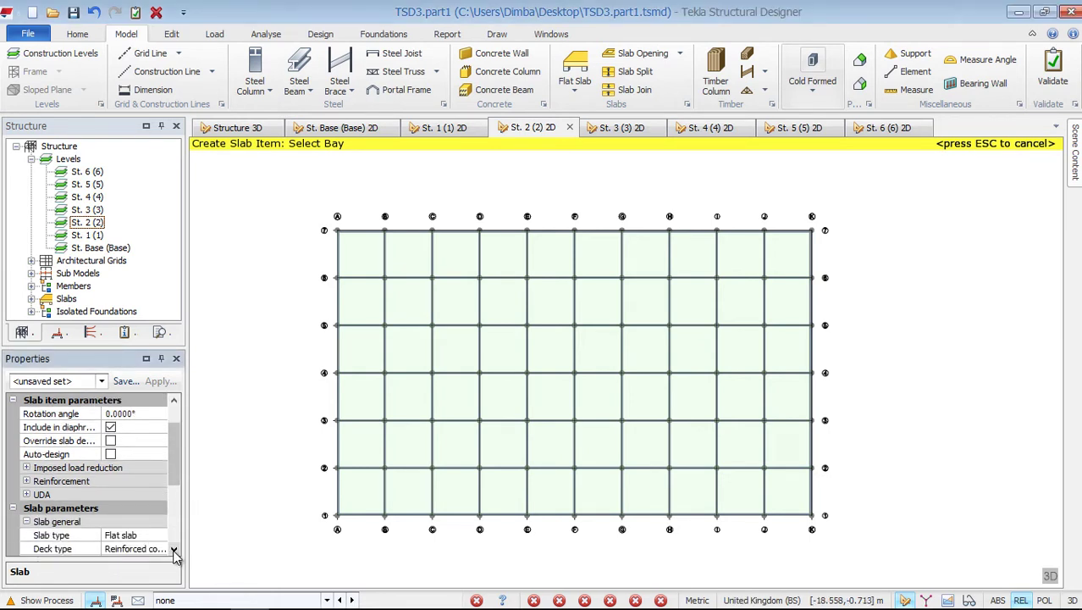
pyautogui.click(174, 550)
pyautogui.click(173, 551)
pyautogui.click(173, 550)
pyautogui.click(173, 551)
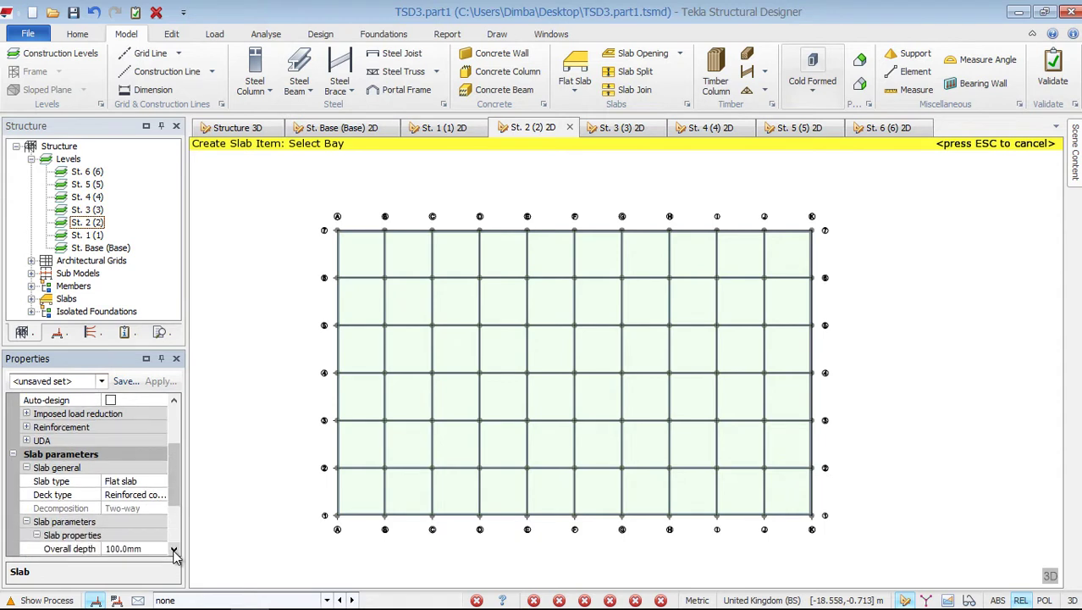
pyautogui.click(174, 551)
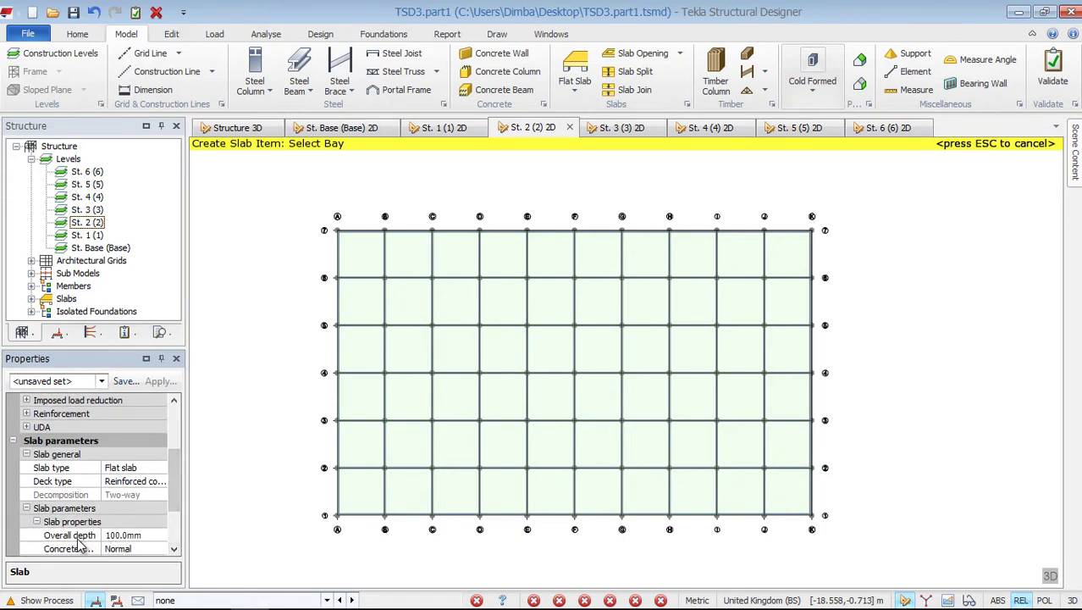
pyautogui.click(132, 534)
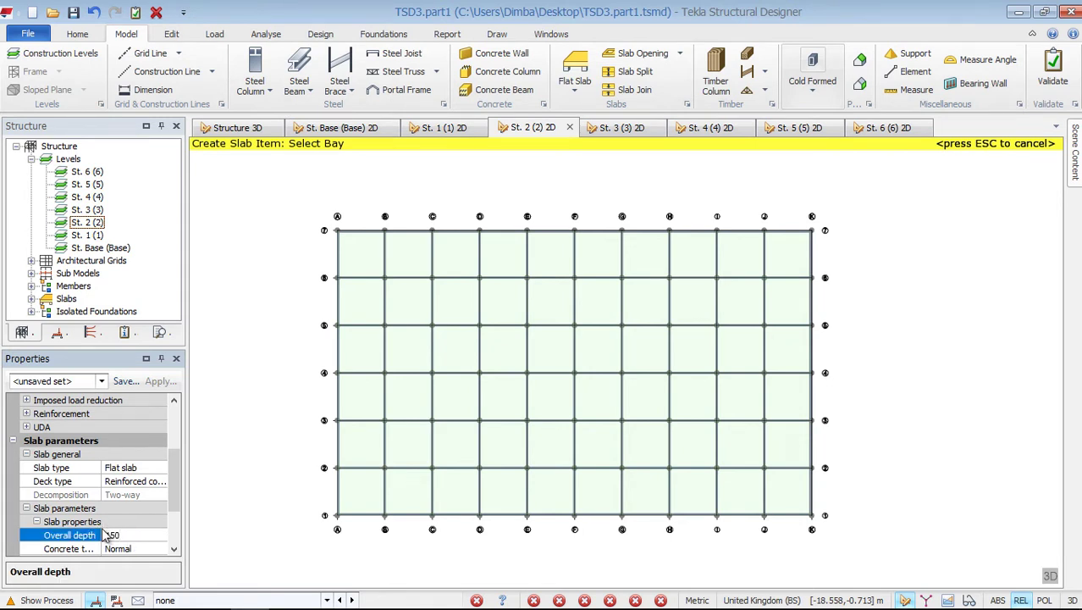
pyautogui.press('Return')
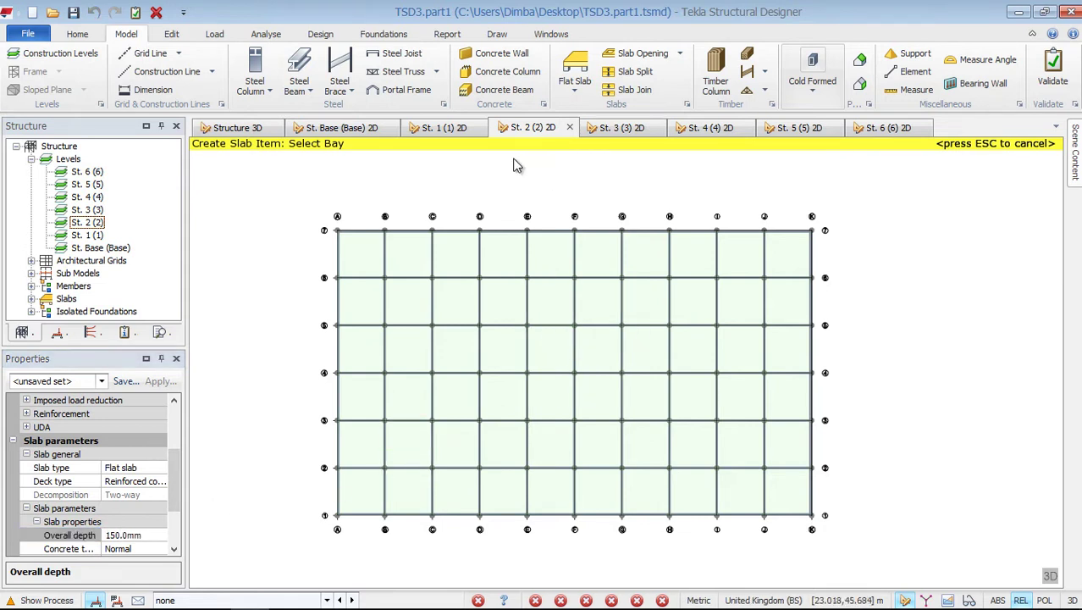
# Select St. 2, choose Flat Slab and window the whole grid to place it.
pyautogui.click(95, 225)
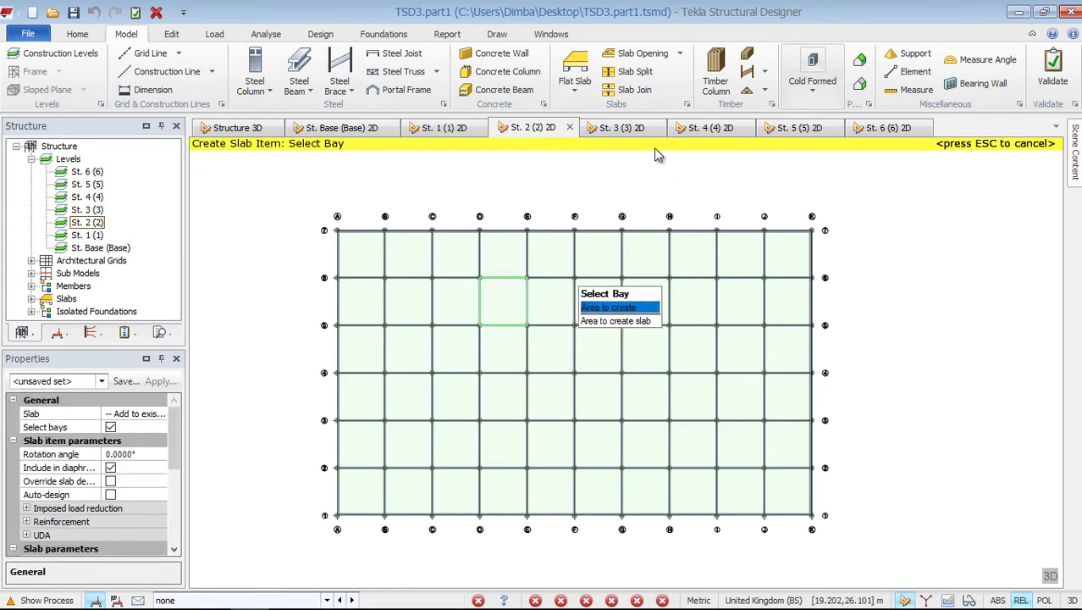
pyautogui.click(575, 89)
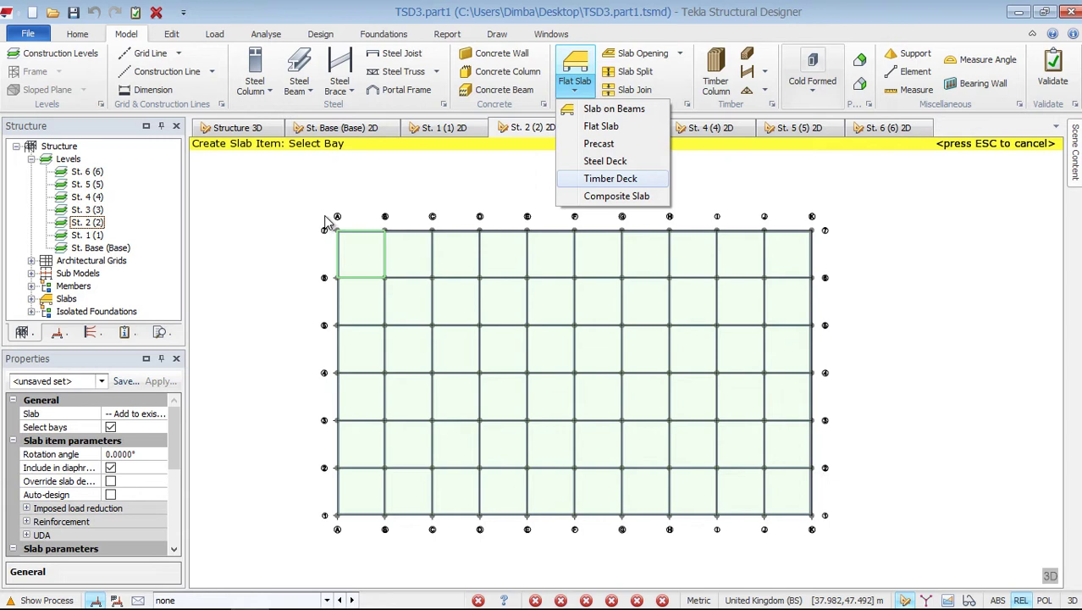
pyautogui.click(593, 126)
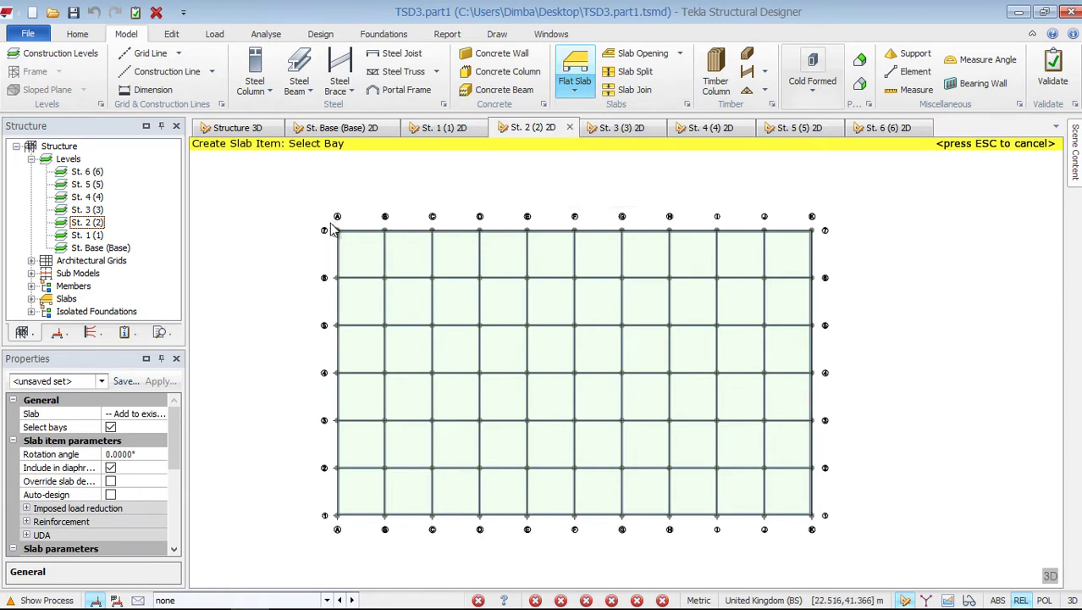
pyautogui.moveTo(355, 301); pyautogui.dragTo(828, 511)
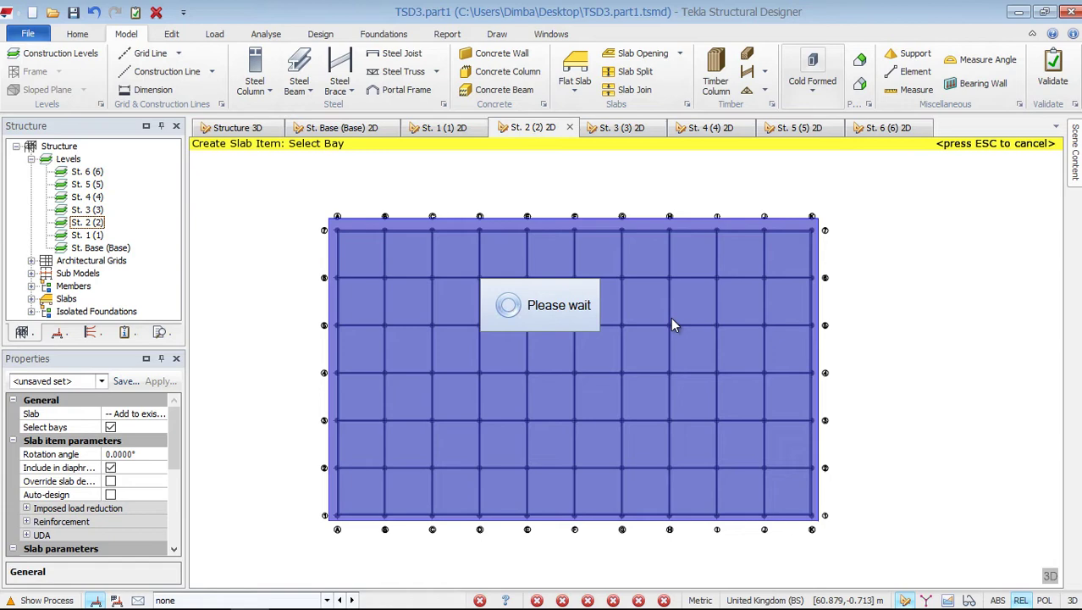
# Open the St. 3 (3) plan and create flat slab S 3 over all grid bays.
pyautogui.click(87, 210)
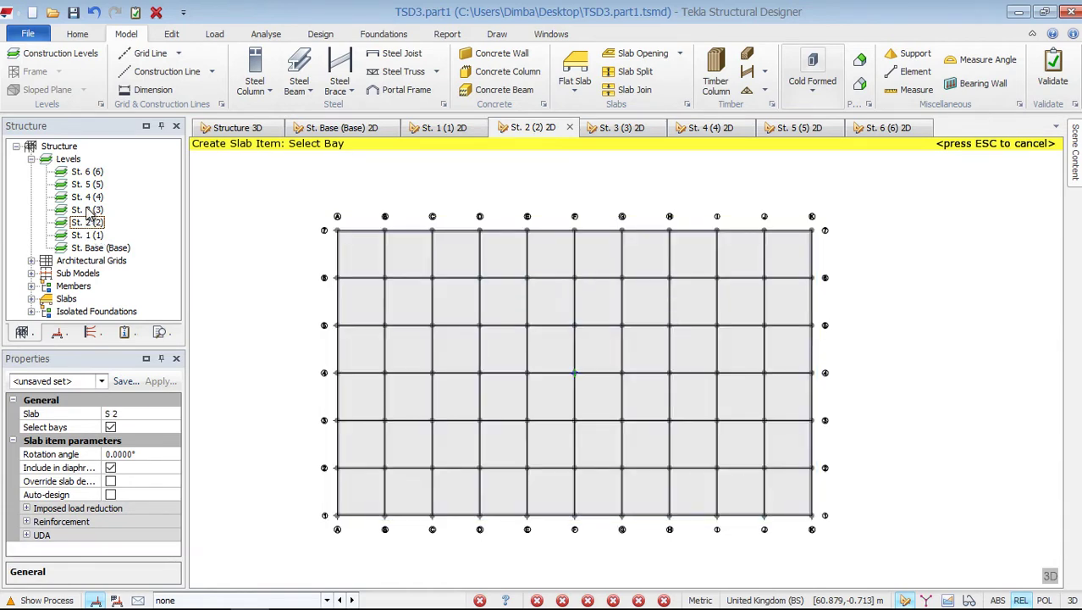
pyautogui.doubleClick(87, 210)
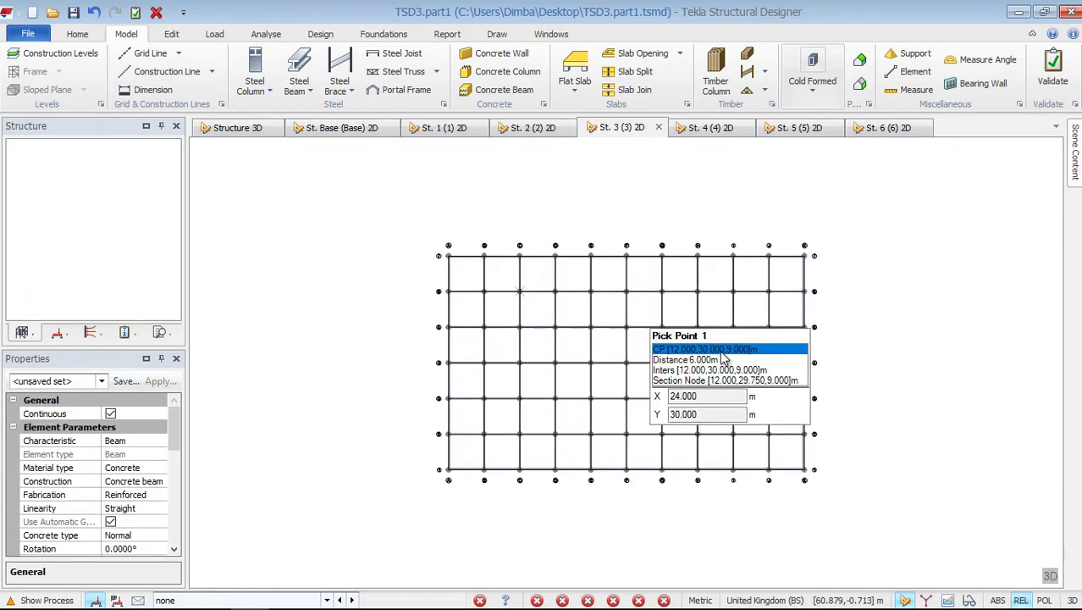
pyautogui.scroll(2, 804, 398)
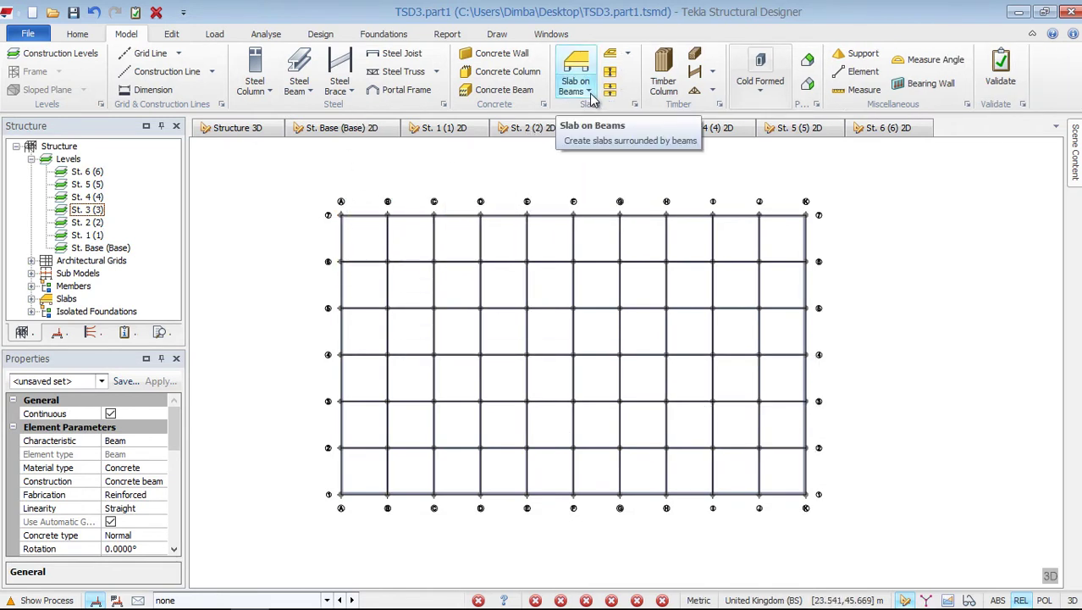
pyautogui.click(593, 100)
pyautogui.click(603, 127)
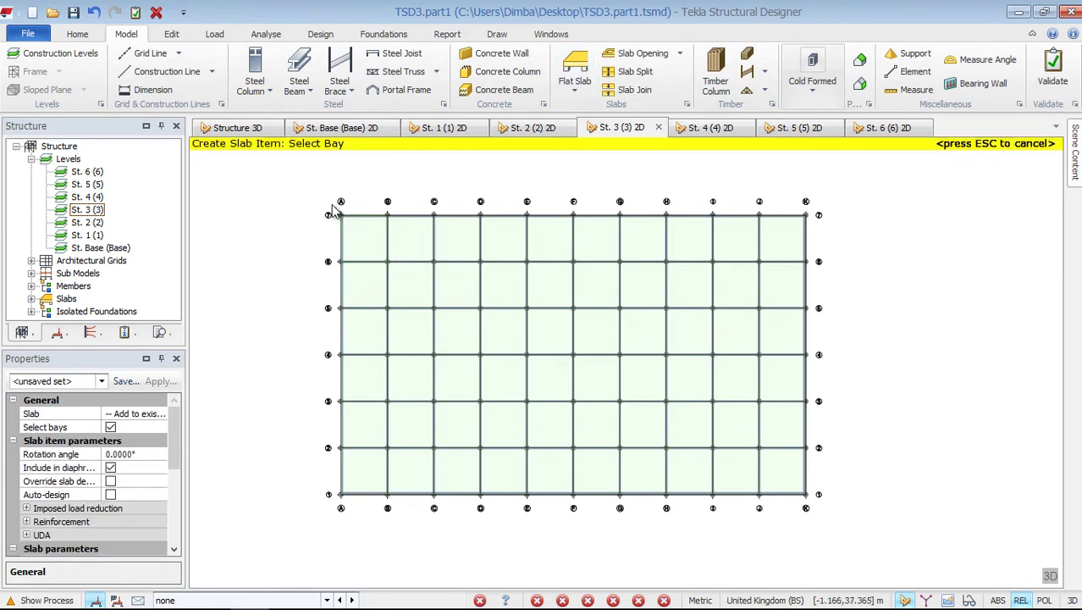
pyautogui.moveTo(331, 205); pyautogui.dragTo(387, 330)
pyautogui.moveTo(520, 462); pyautogui.dragTo(792, 489)
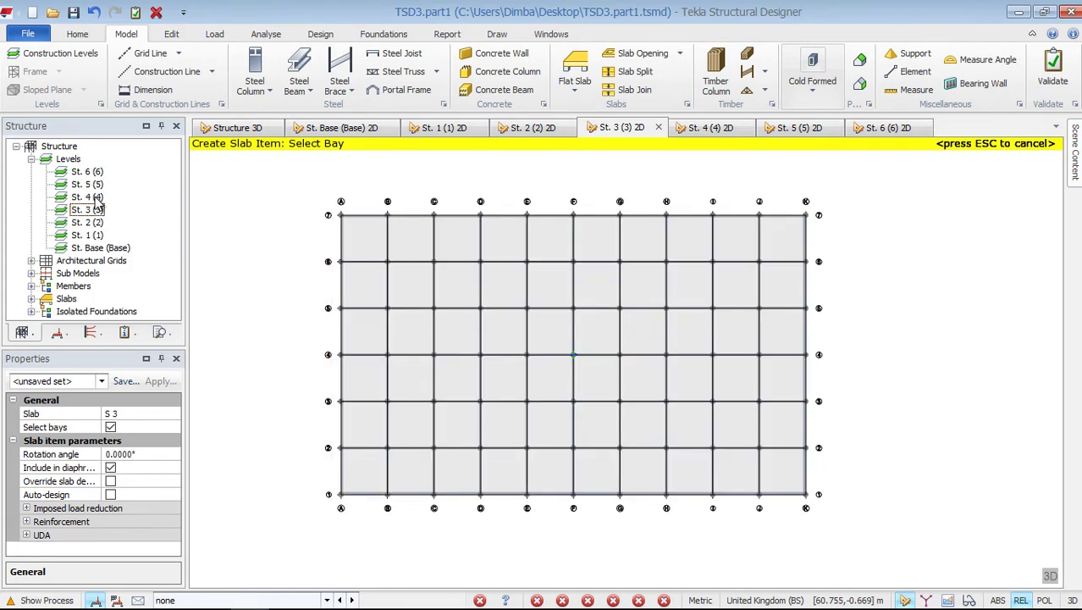
# On the St. 4 (4) plan, create flat slab S 4 spanning all grid bays.
pyautogui.doubleClick(93, 198)
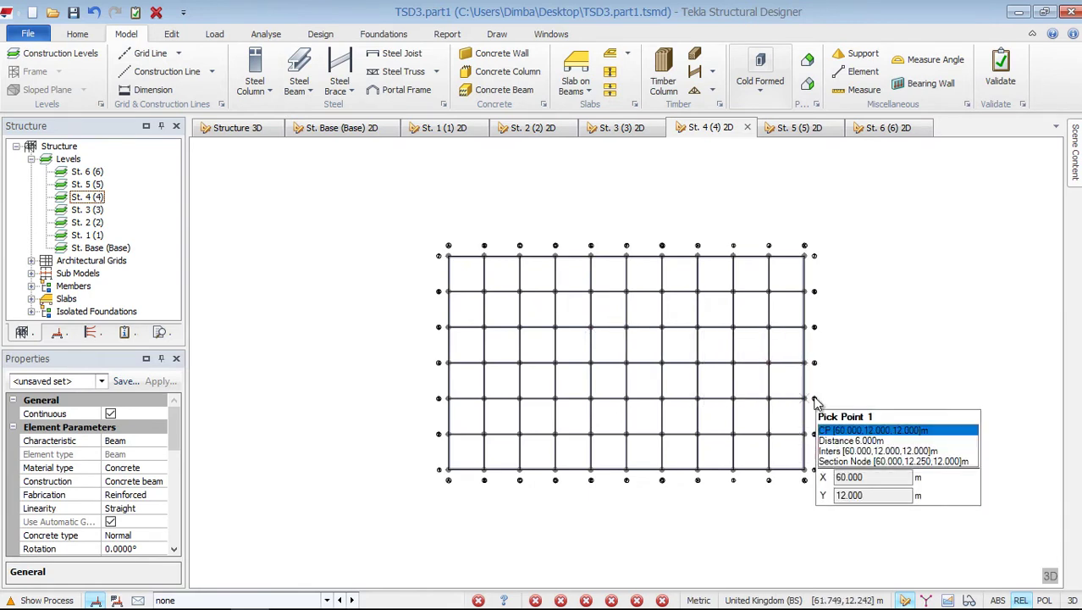
pyautogui.scroll(1, 801, 433)
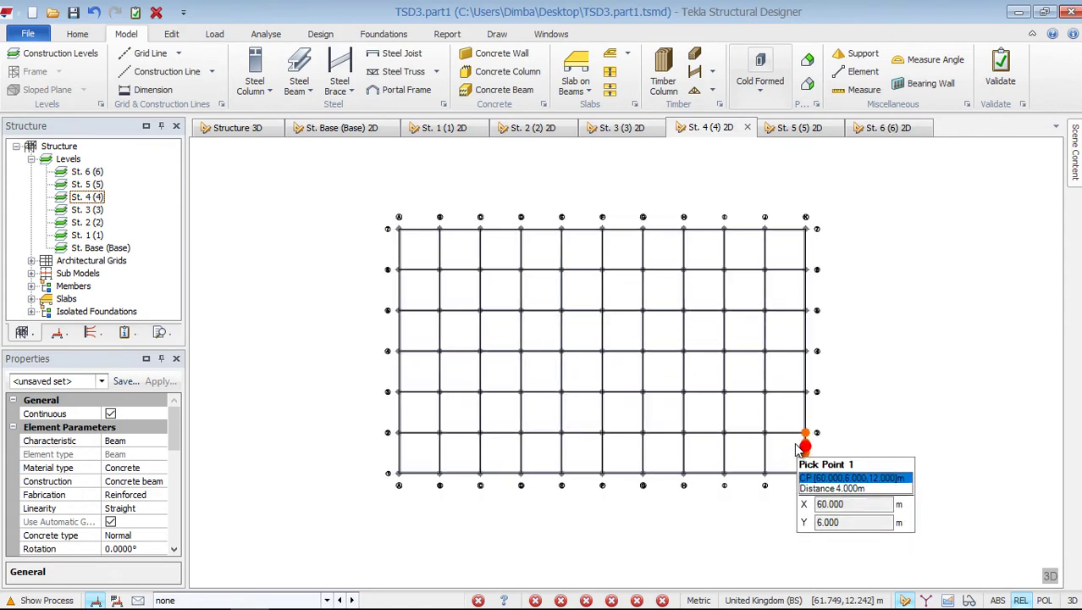
pyautogui.click(593, 91)
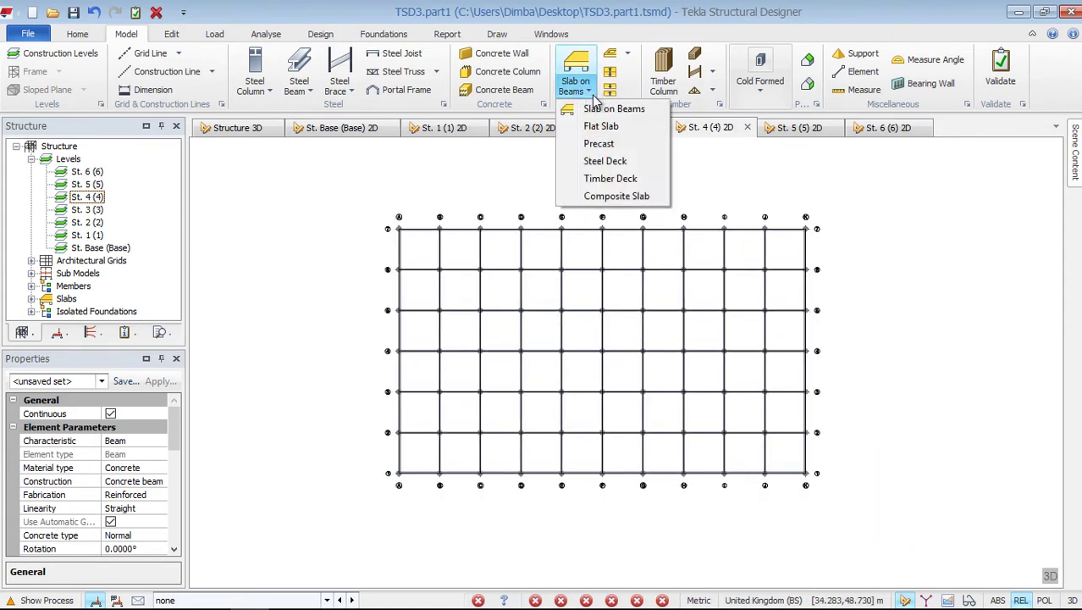
pyautogui.click(607, 127)
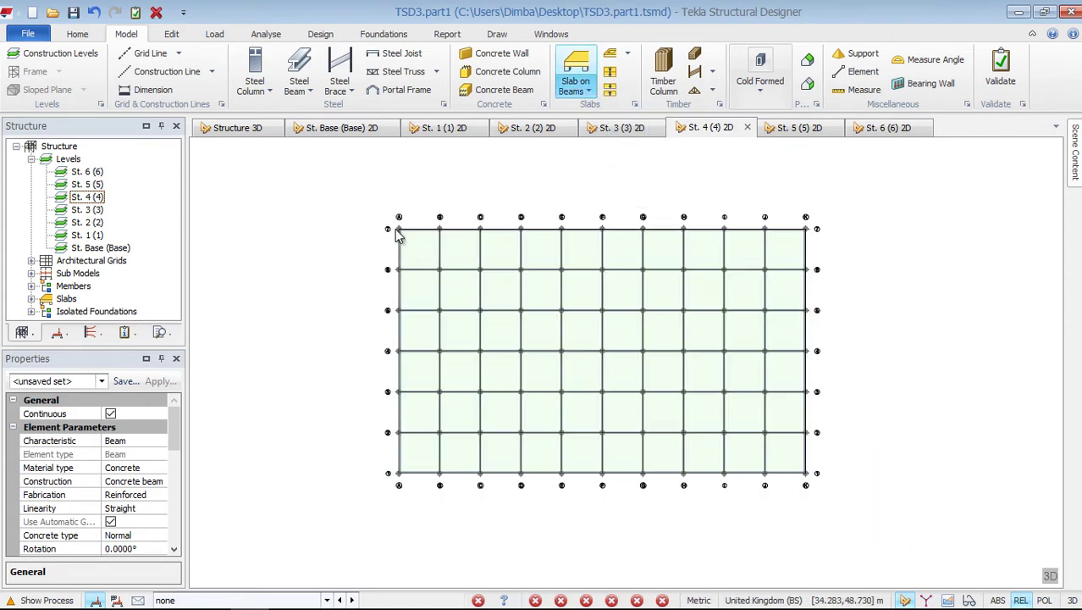
pyautogui.moveTo(392, 220); pyautogui.dragTo(811, 487)
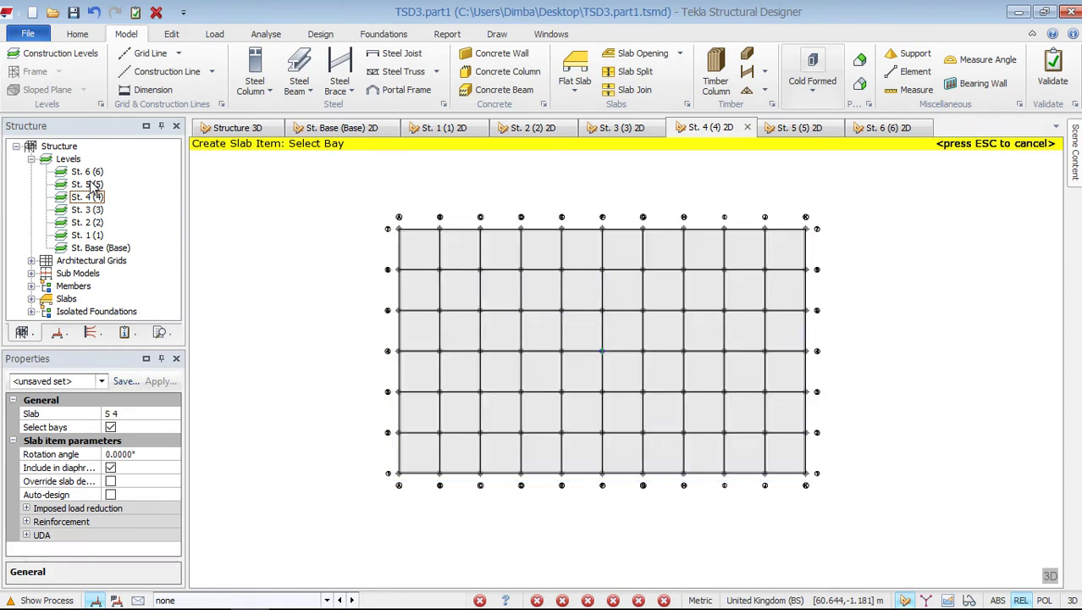
# Open the St. 5 (5) plan and place flat slab S 5 over every bay.
pyautogui.doubleClick(90, 184)
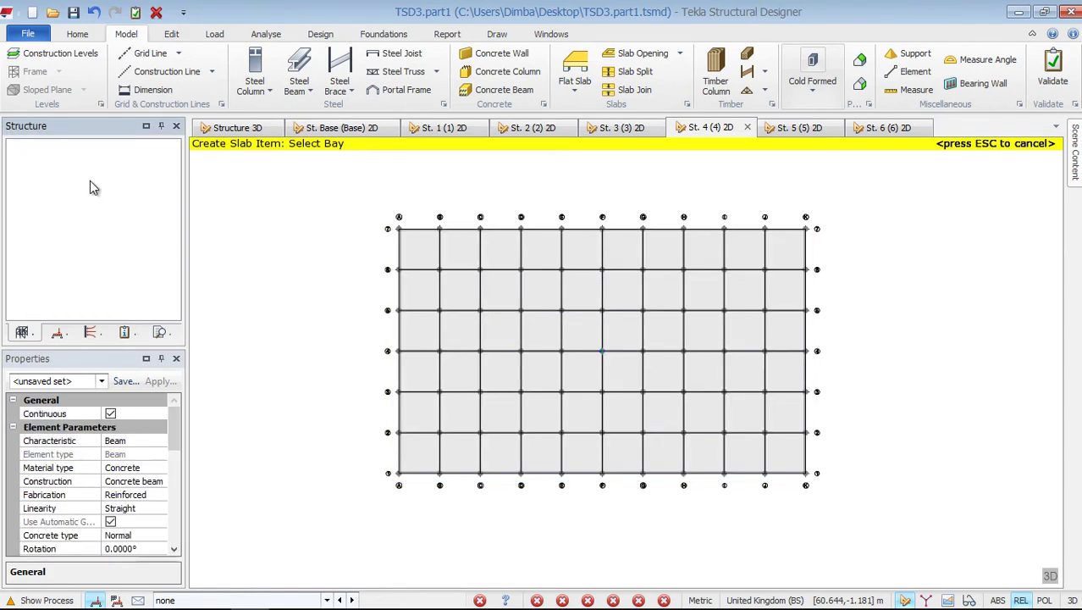
pyautogui.click(588, 90)
pyautogui.click(601, 127)
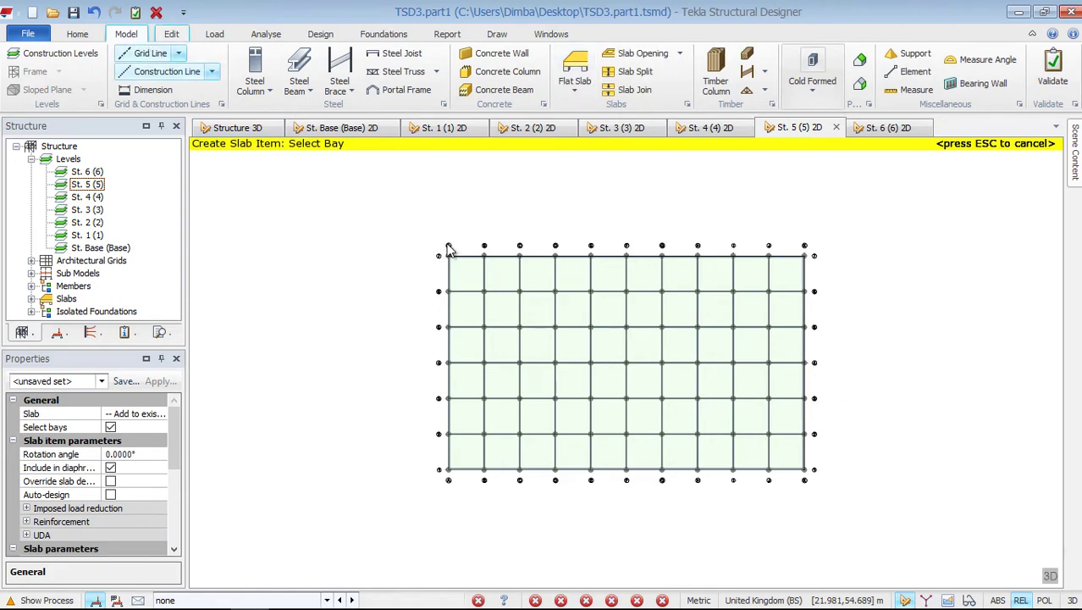
pyautogui.moveTo(440, 244); pyautogui.dragTo(810, 480)
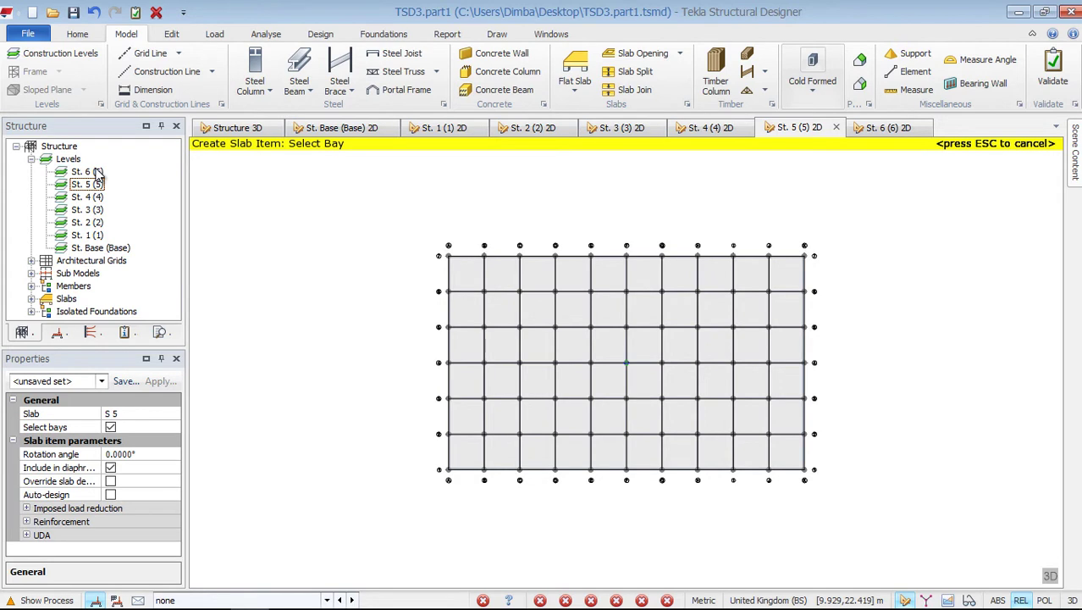
# Open the St. 6 (6) plan and window flat slab S 6 across every grid bay.
pyautogui.doubleClick(96, 173)
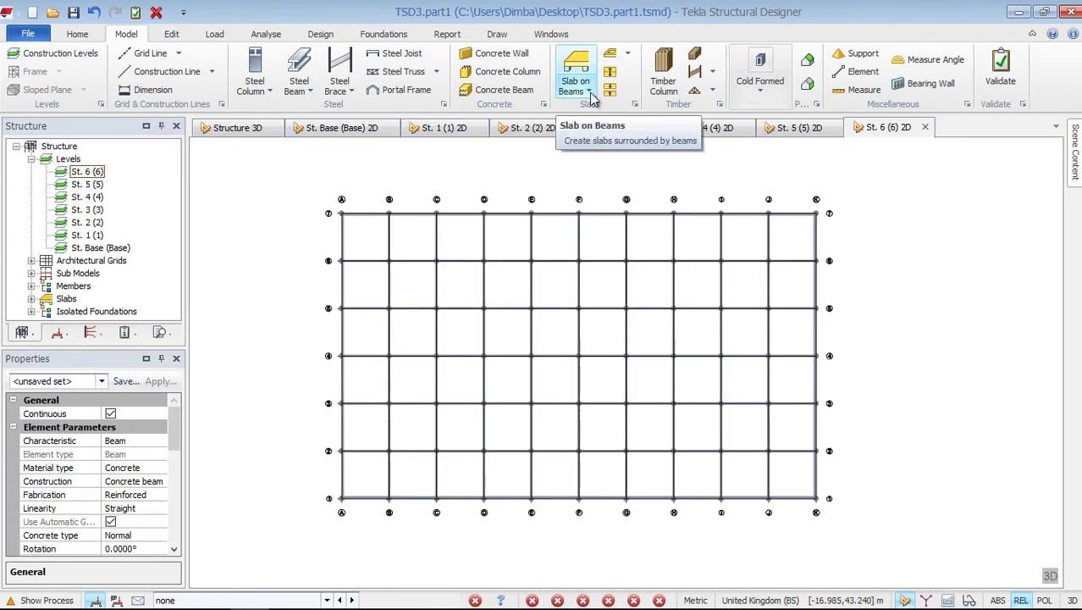
pyautogui.click(590, 93)
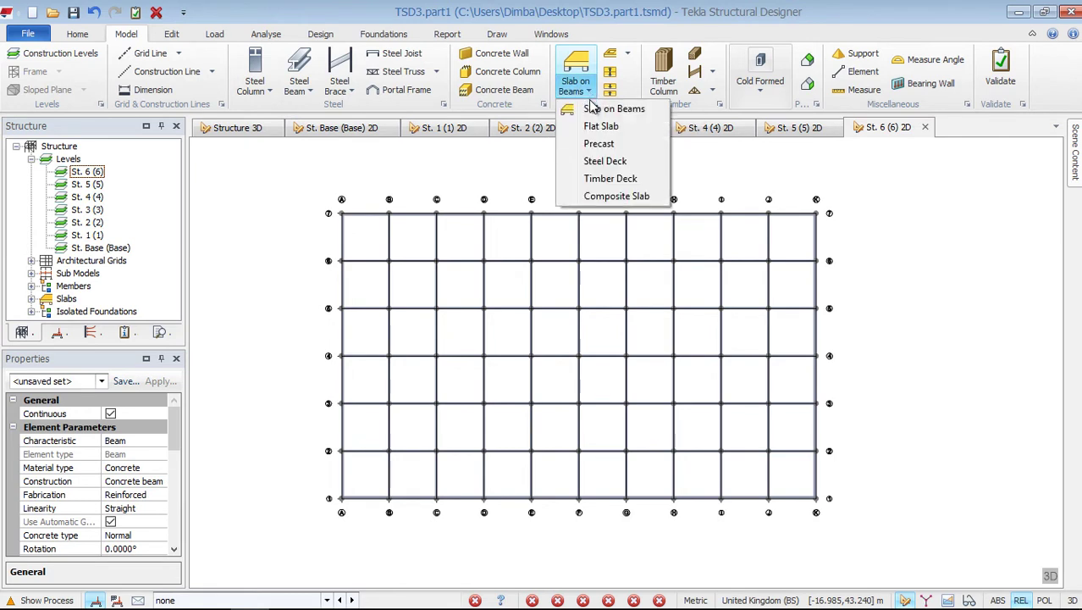
pyautogui.click(600, 127)
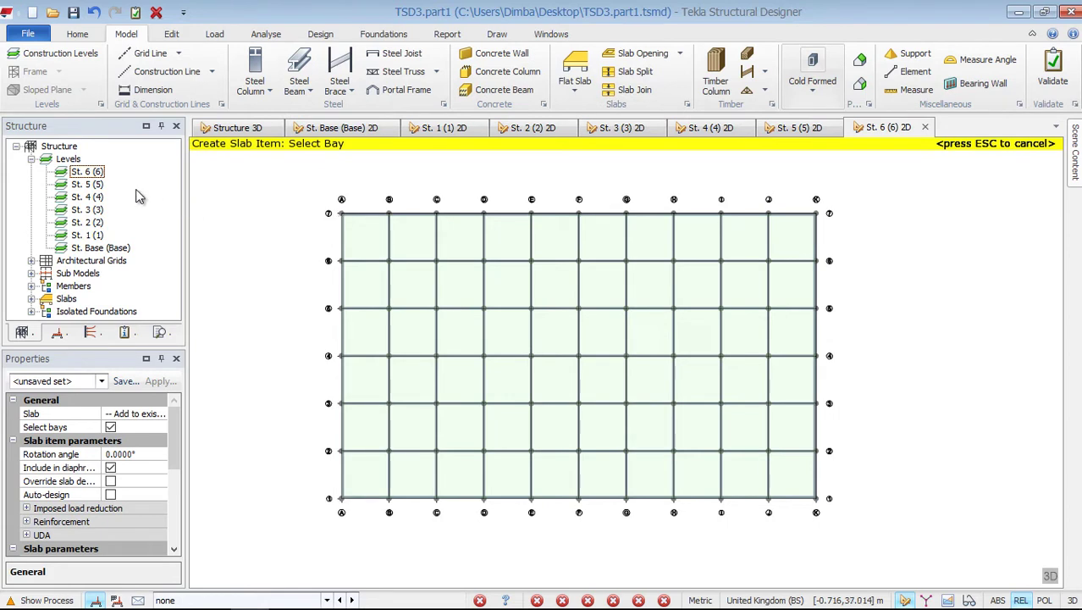
pyautogui.click(92, 173)
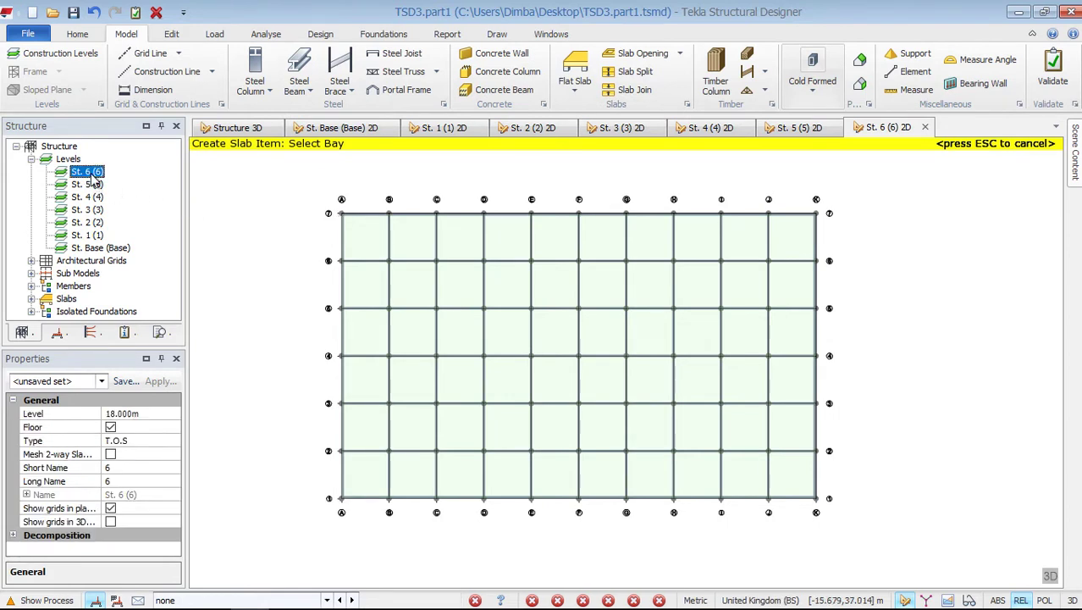
pyautogui.moveTo(362, 237)
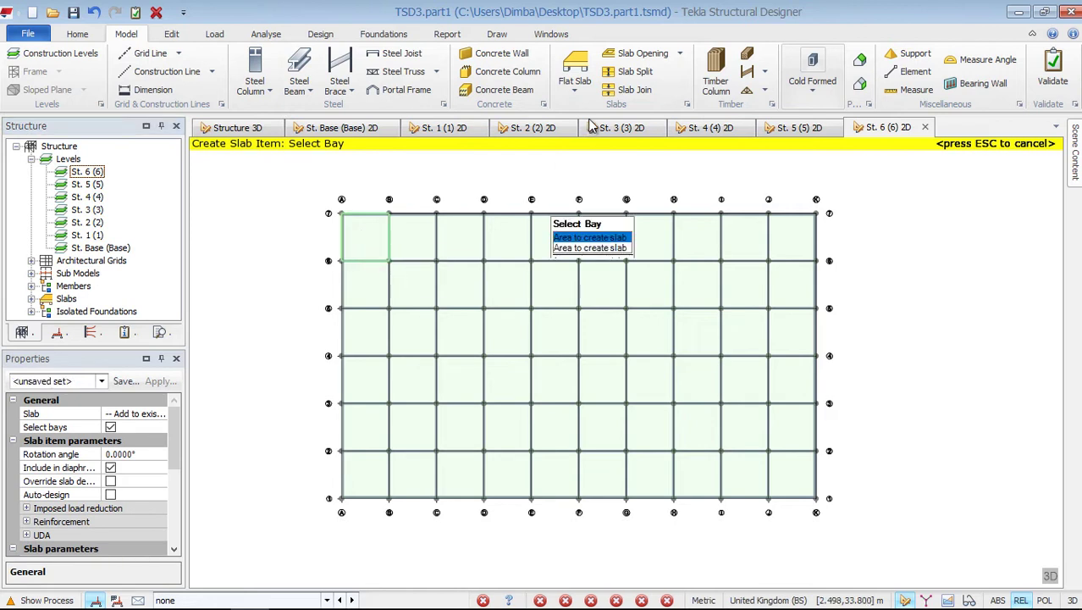
pyautogui.click(575, 93)
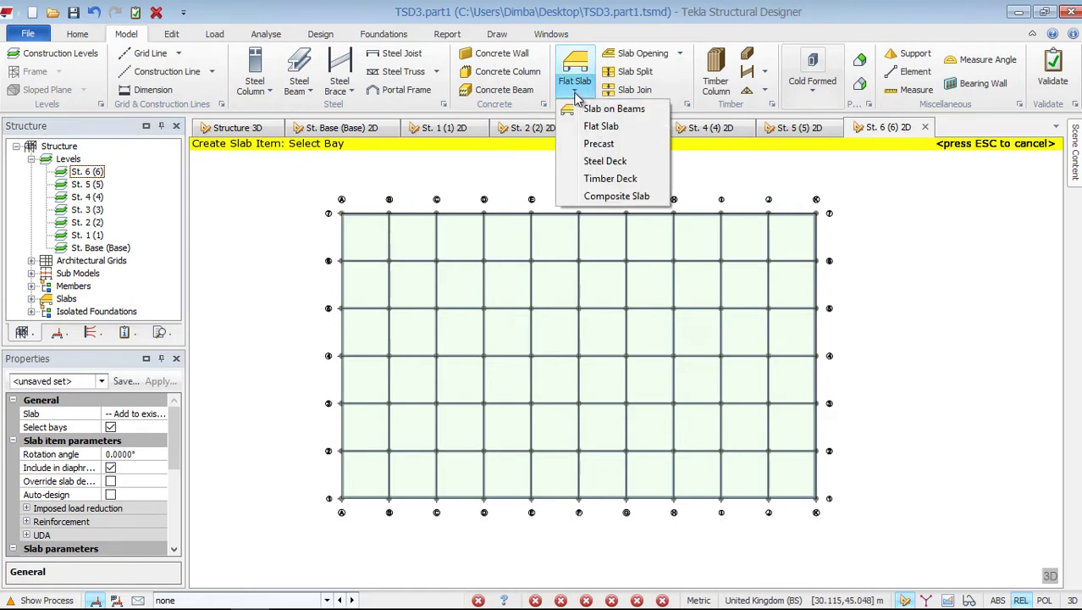
pyautogui.click(601, 126)
pyautogui.moveTo(340, 225); pyautogui.dragTo(819, 511)
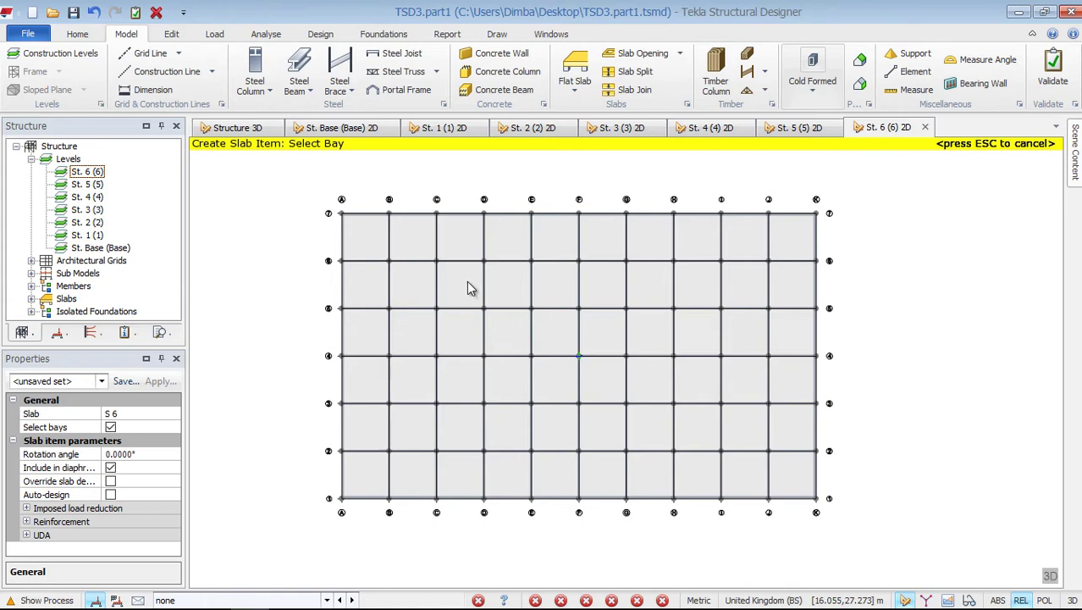
# Switch to the Structure 3D view and zoom in on the front of the building.
pyautogui.click(252, 138)
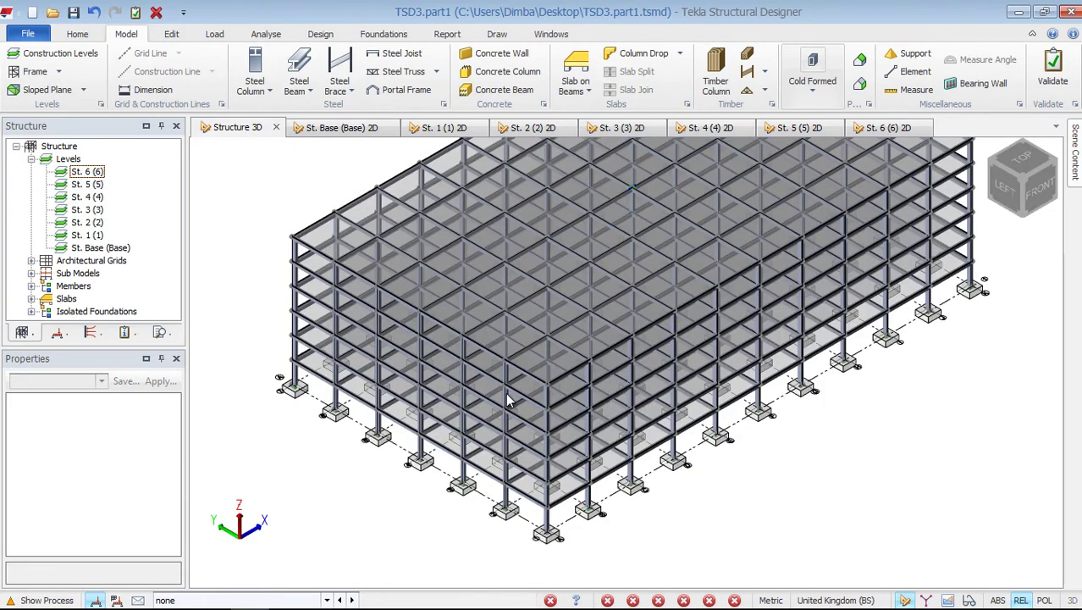
pyautogui.scroll(5, 499, 479)
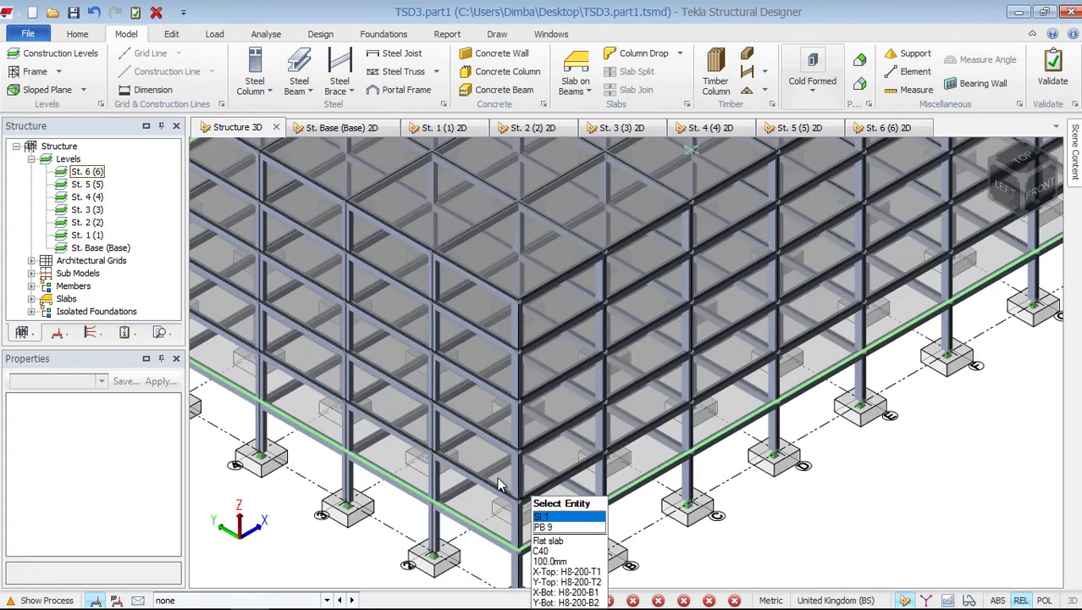
pyautogui.scroll(-6, 497, 477)
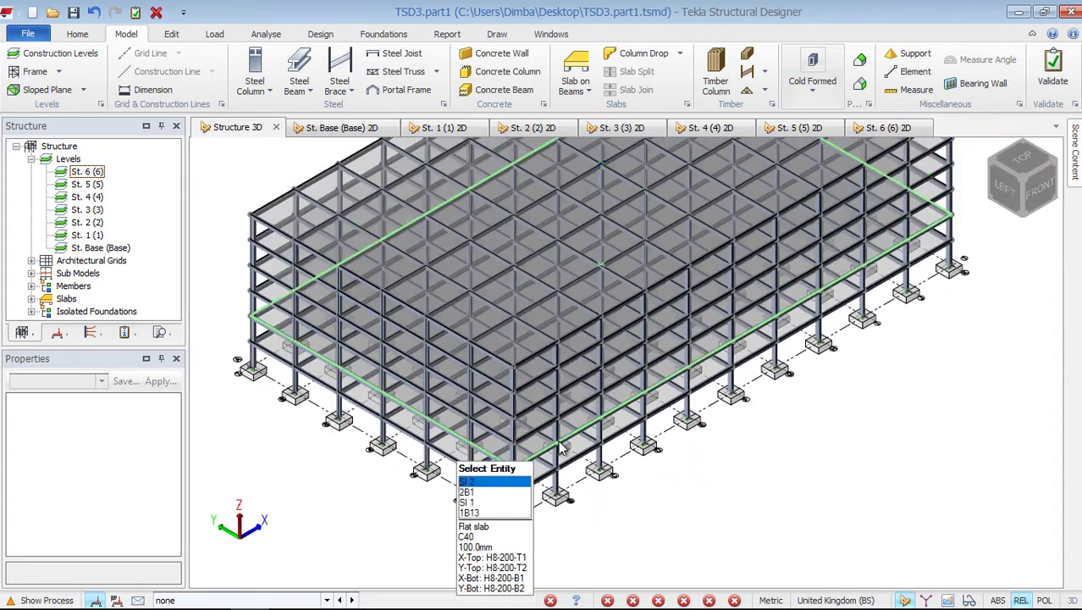
pyautogui.scroll(2, 627, 432)
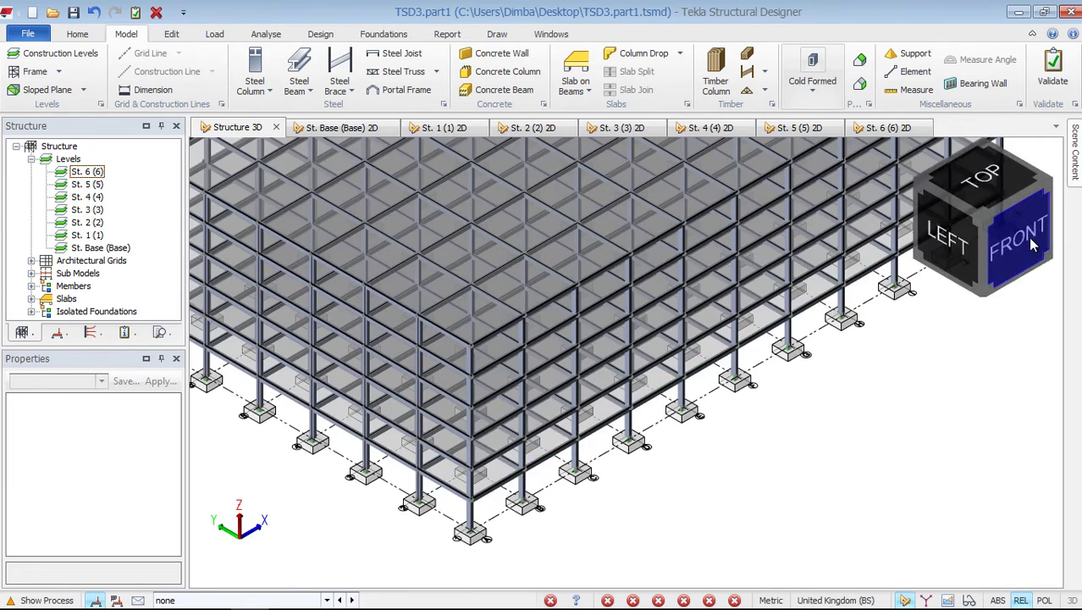
pyautogui.click(1026, 237)
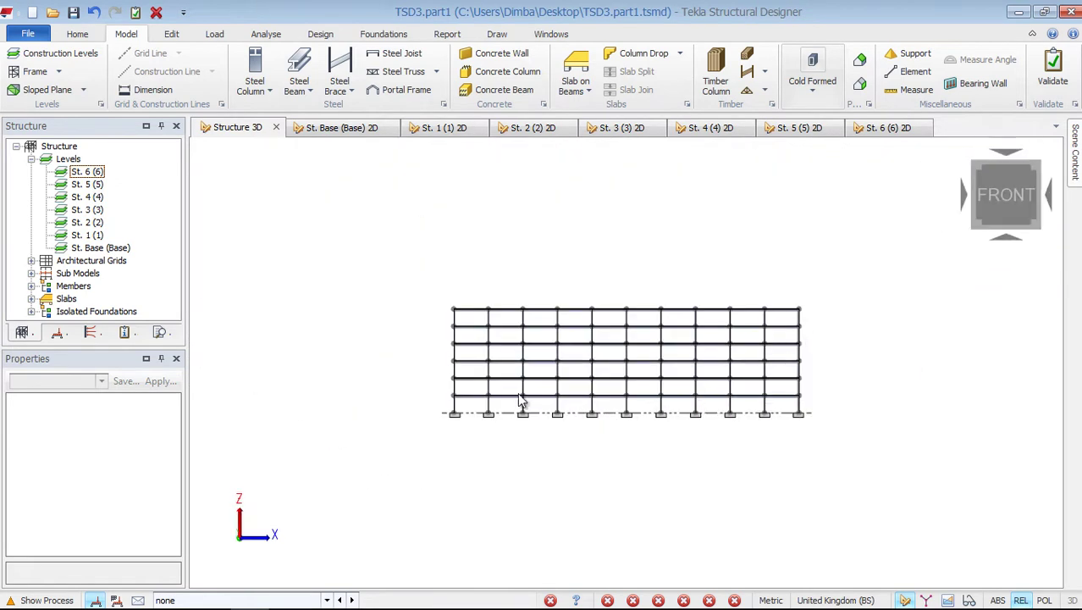
pyautogui.scroll(10, 520, 401)
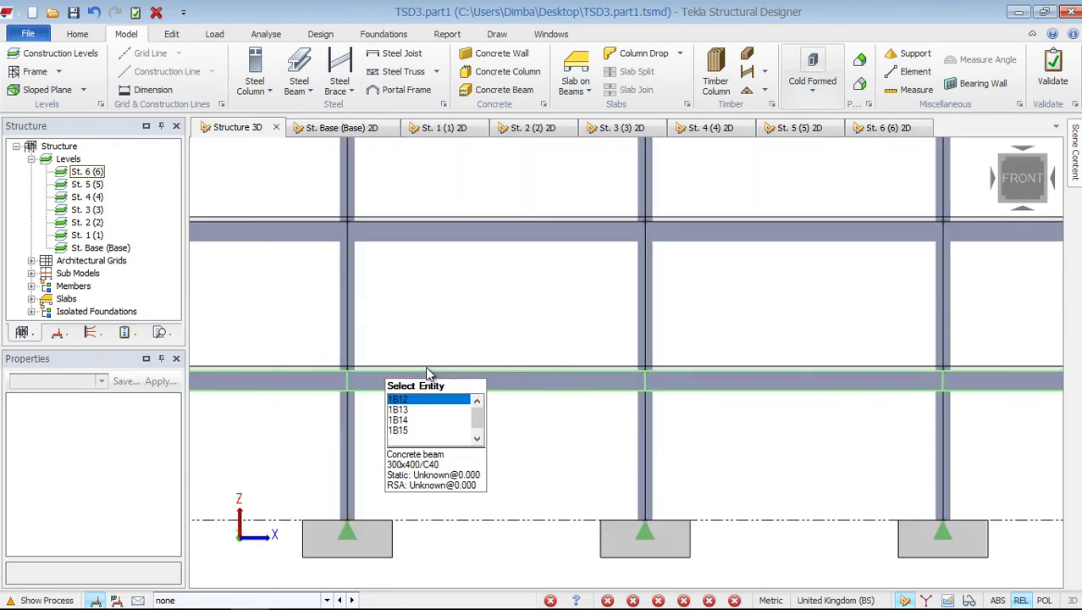
pyautogui.scroll(8, 426, 370)
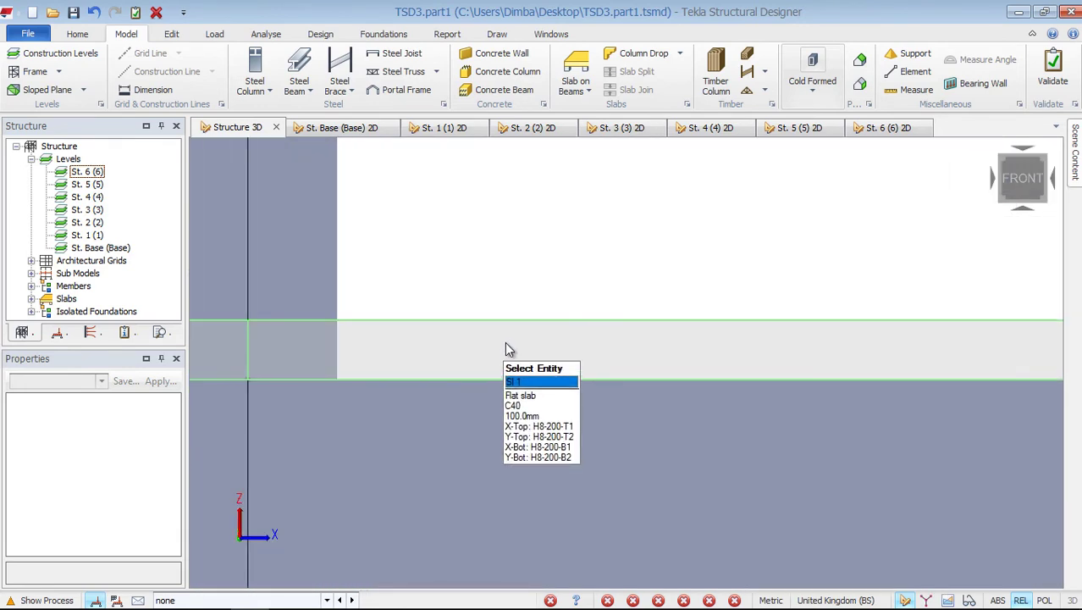
# Inspect slab Sl 1's properties, then fit the whole frame in an isometric view.
pyautogui.click(456, 337)
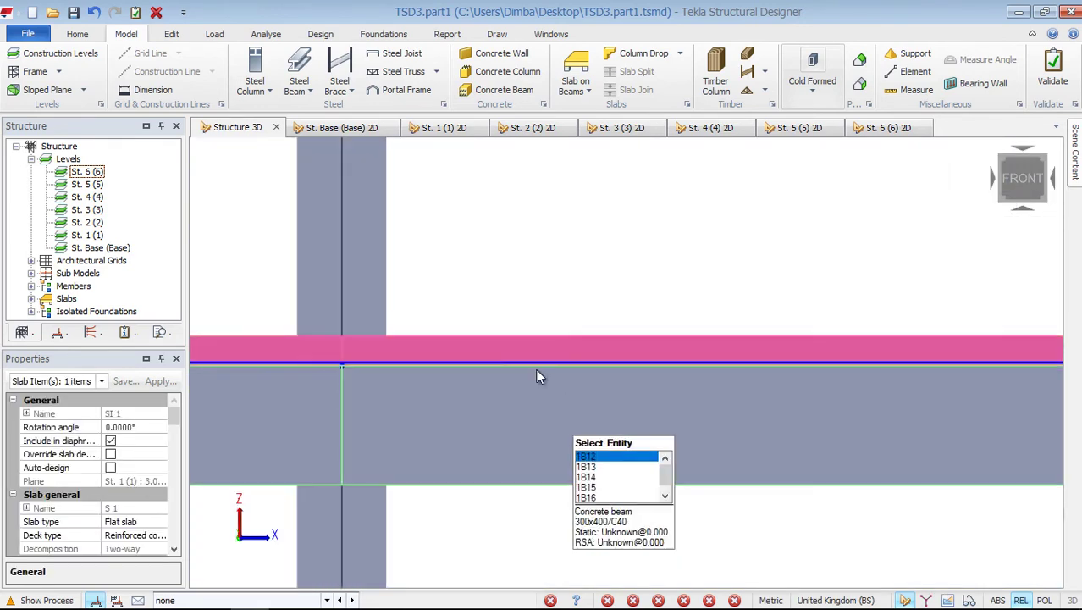
pyautogui.scroll(-10, 424, 423)
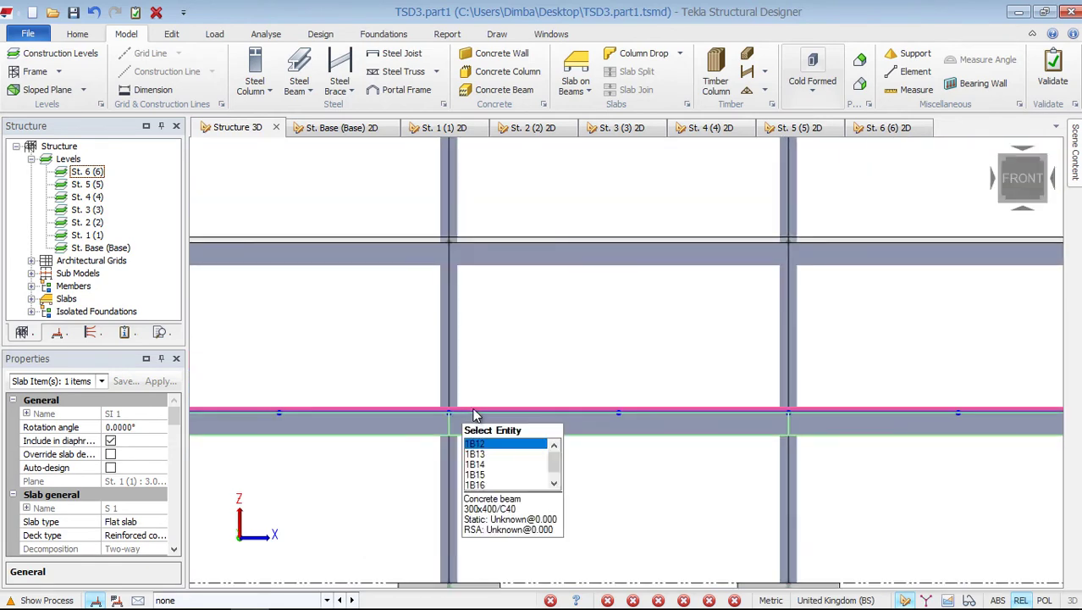
pyautogui.scroll(-10, 475, 415)
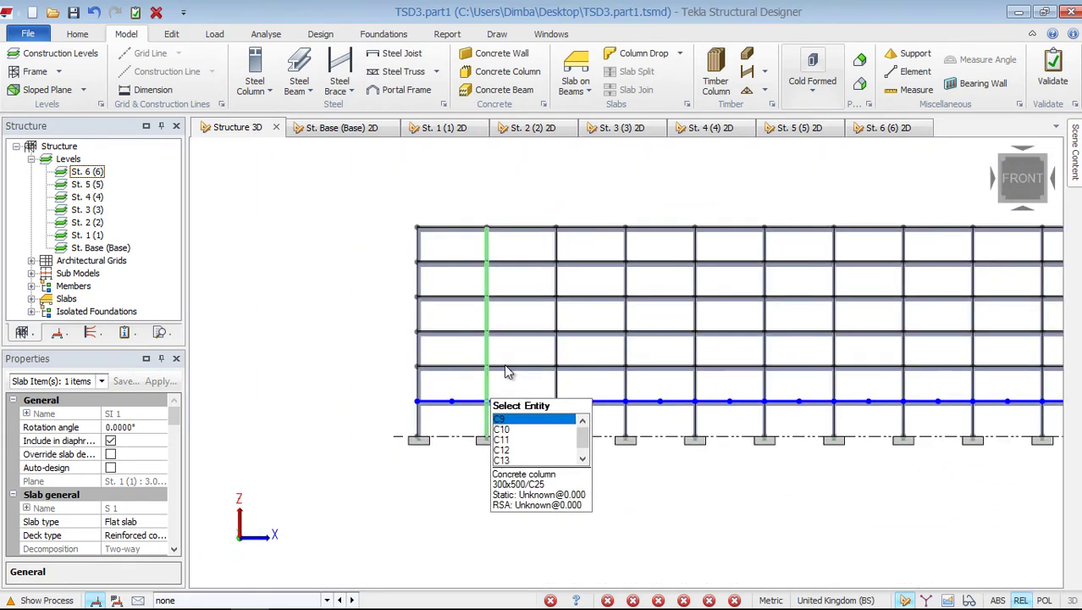
pyautogui.scroll(10, 436, 338)
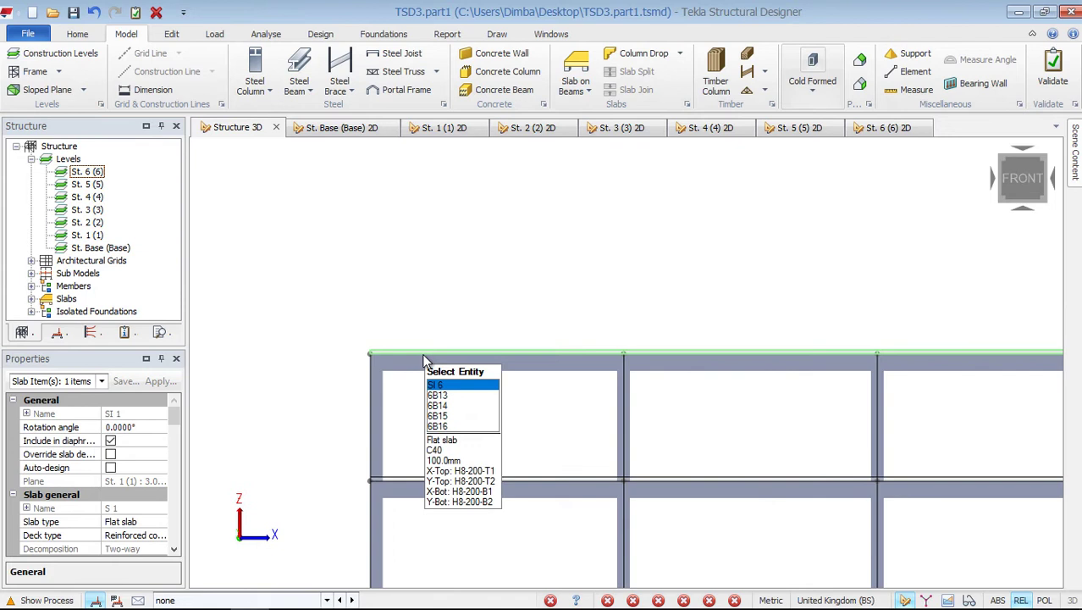
pyautogui.scroll(8, 426, 360)
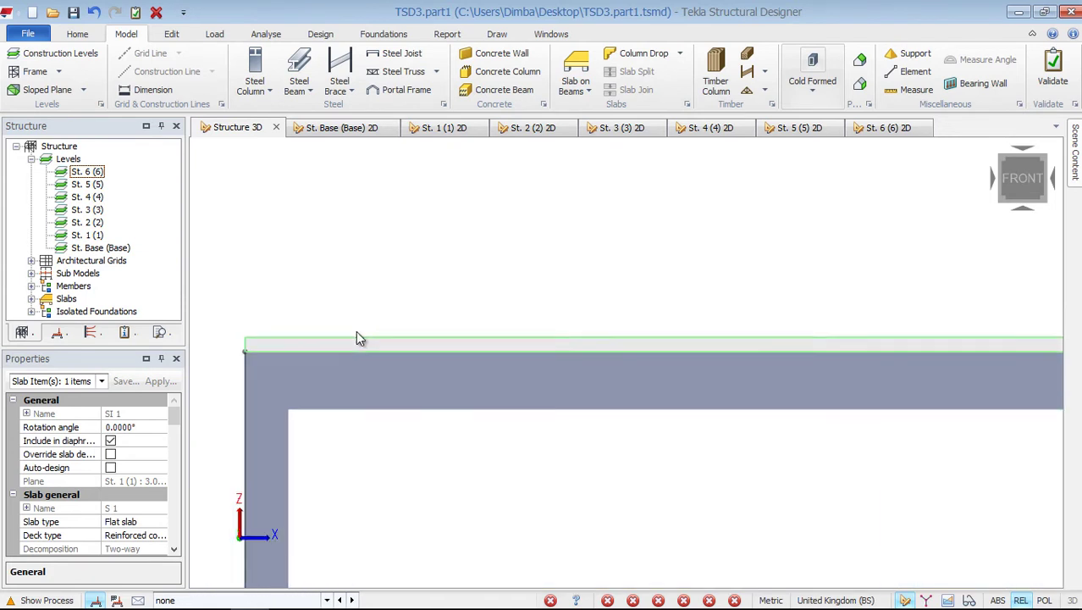
pyautogui.scroll(-5, 358, 339)
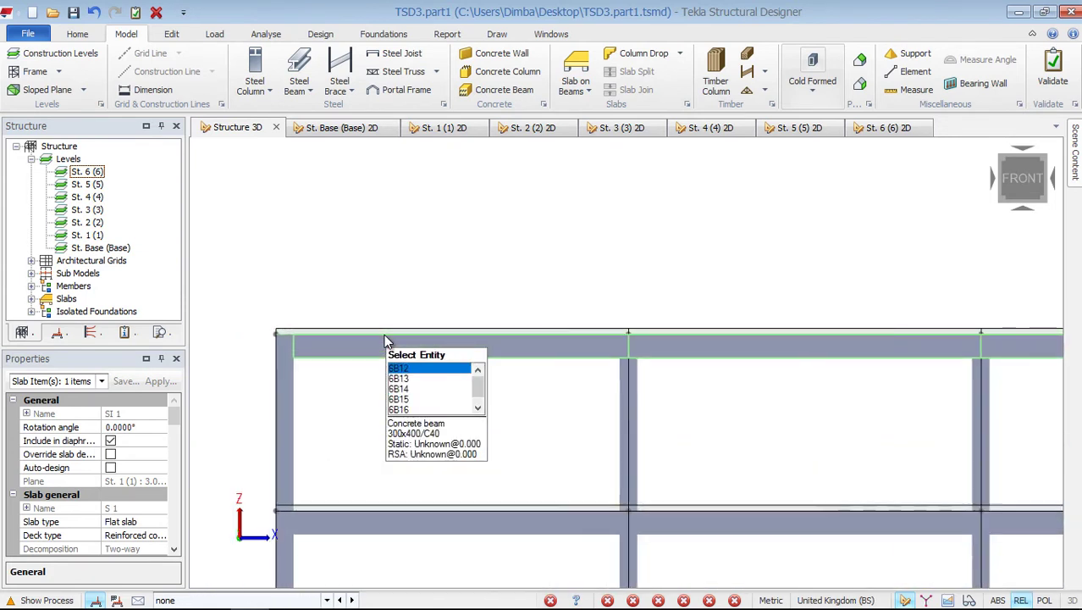
pyautogui.scroll(-6, 388, 326)
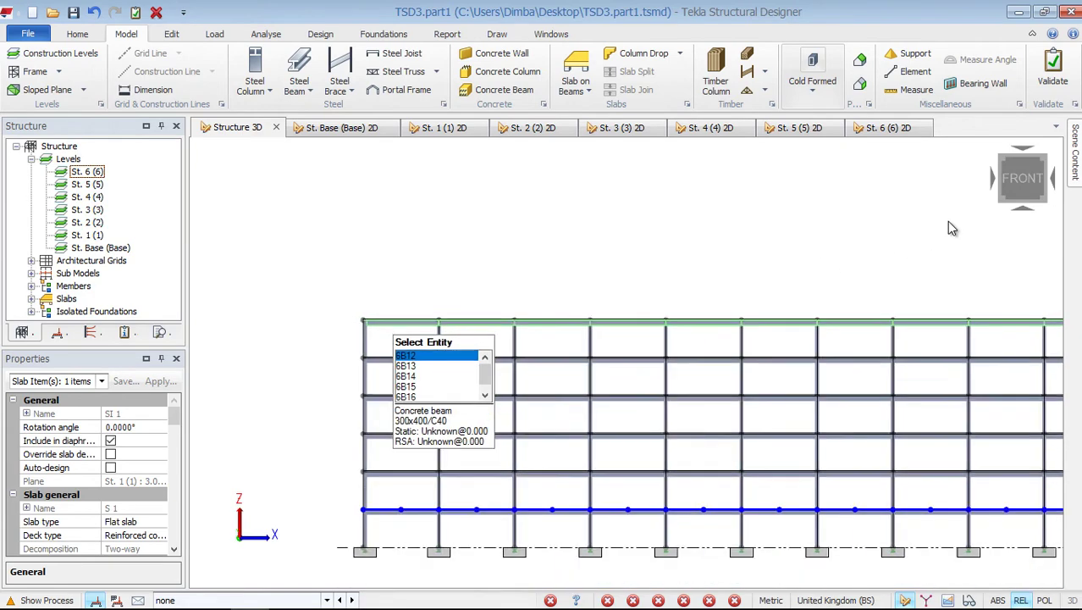
pyautogui.click(1027, 181)
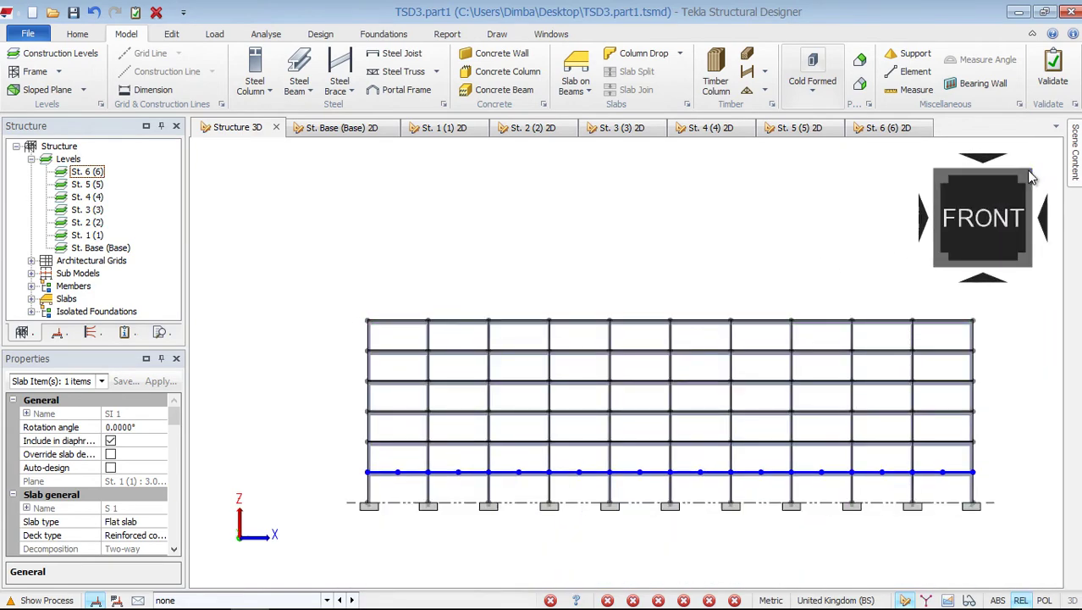
pyautogui.click(1027, 176)
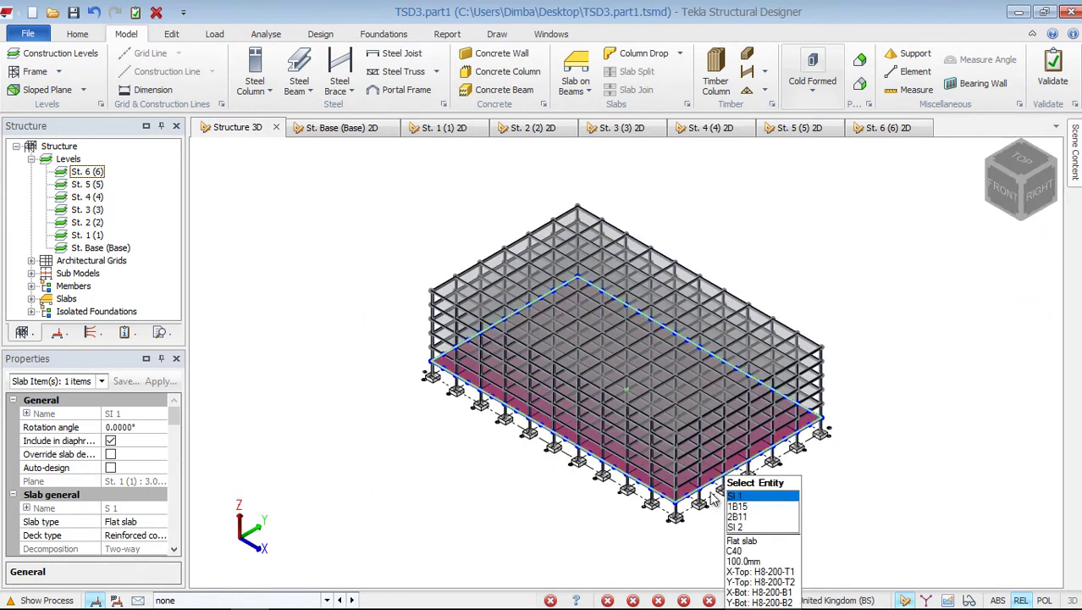
# Zoom in and out to inspect the 100mm C40 flat slab up close.
pyautogui.scroll(6, 726, 482)
pyautogui.scroll(-1, 799, 304)
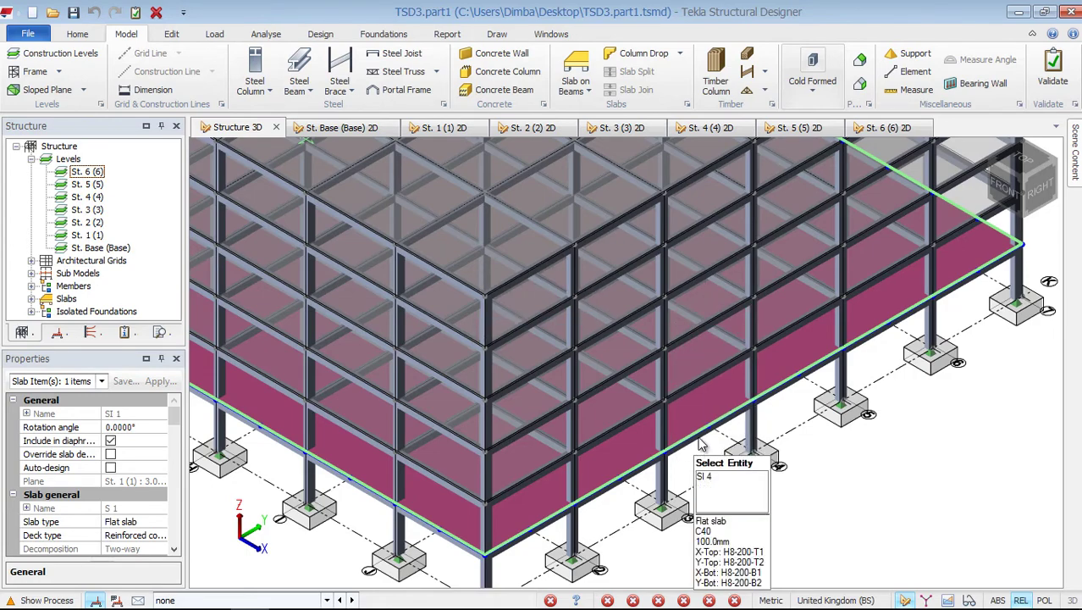
pyautogui.scroll(-3, 654, 521)
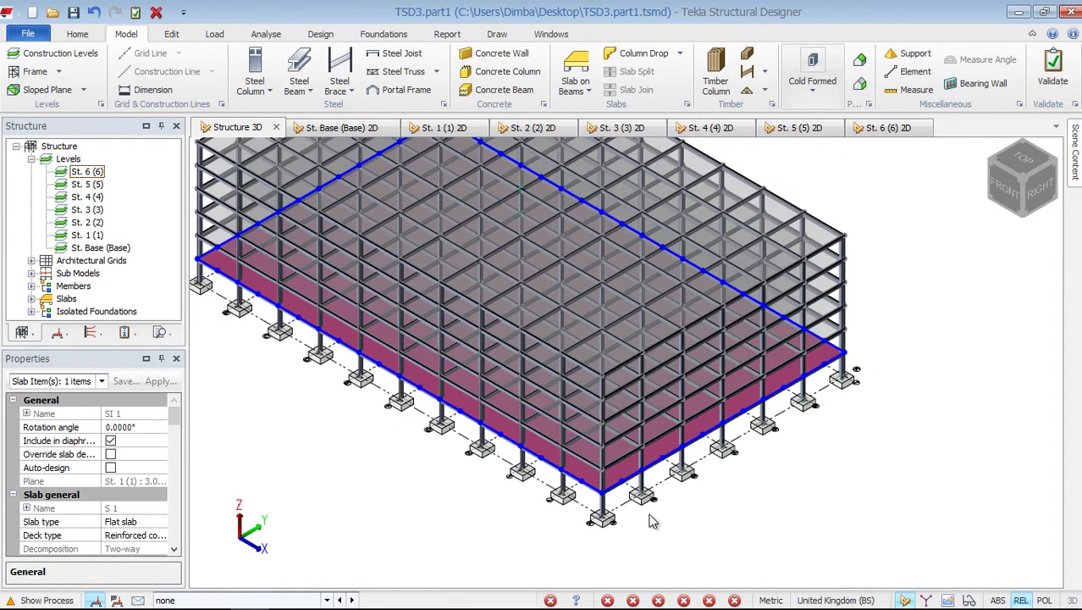
pyautogui.scroll(3, 642, 531)
pyautogui.scroll(5, 604, 546)
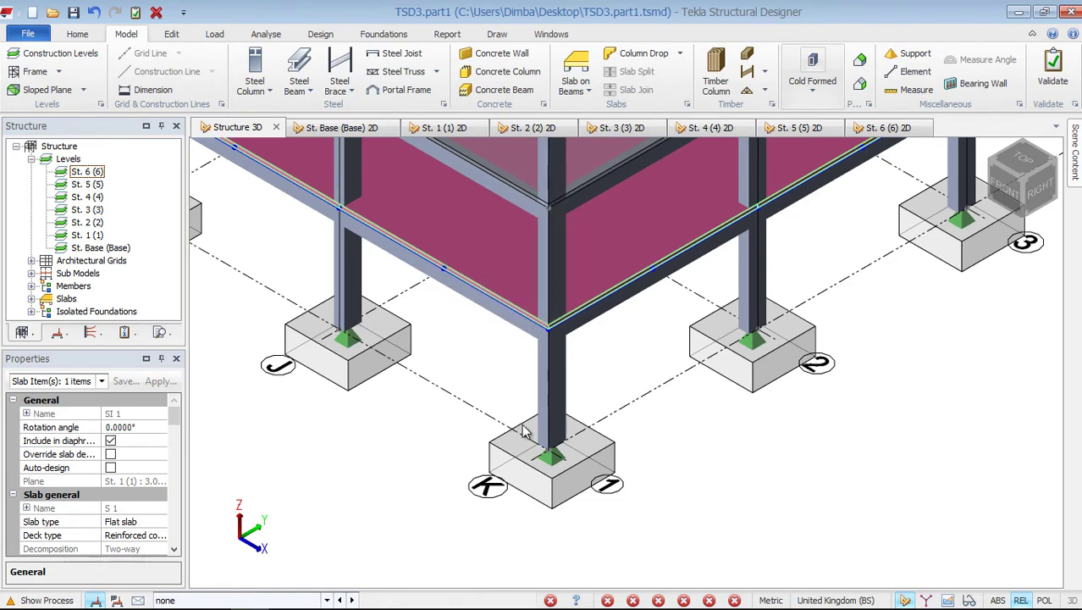
pyautogui.scroll(-3, 525, 430)
pyautogui.scroll(-6, 610, 456)
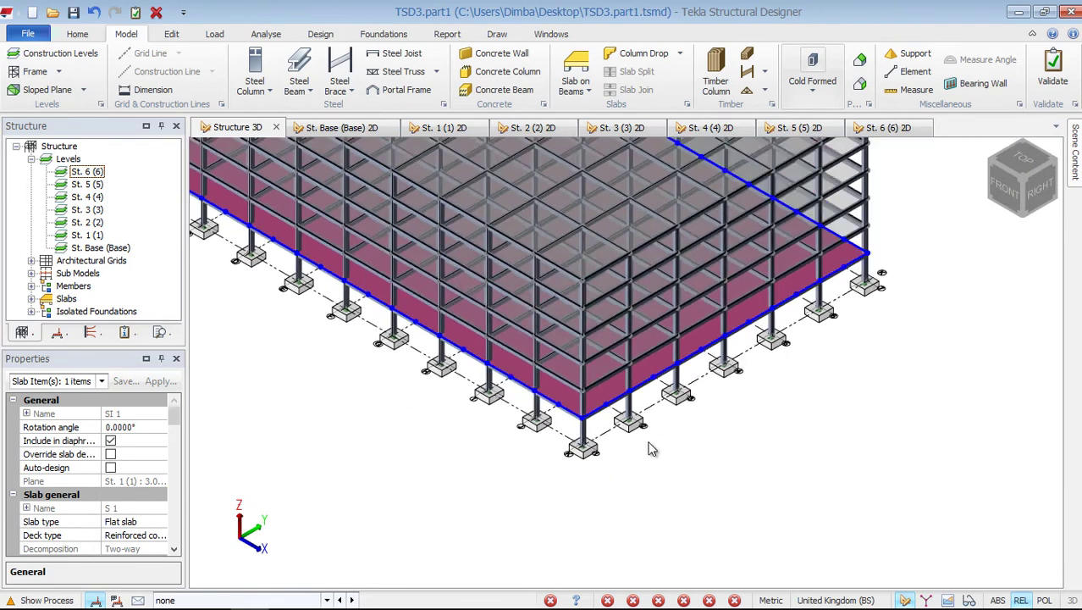
pyautogui.scroll(2, 573, 253)
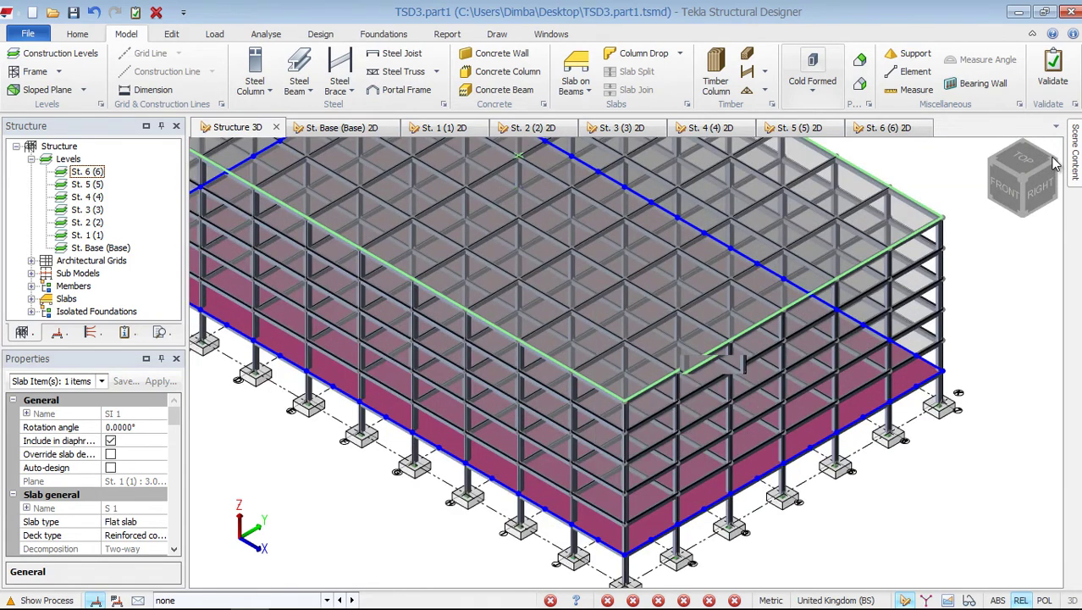
pyautogui.scroll(2, 593, 280)
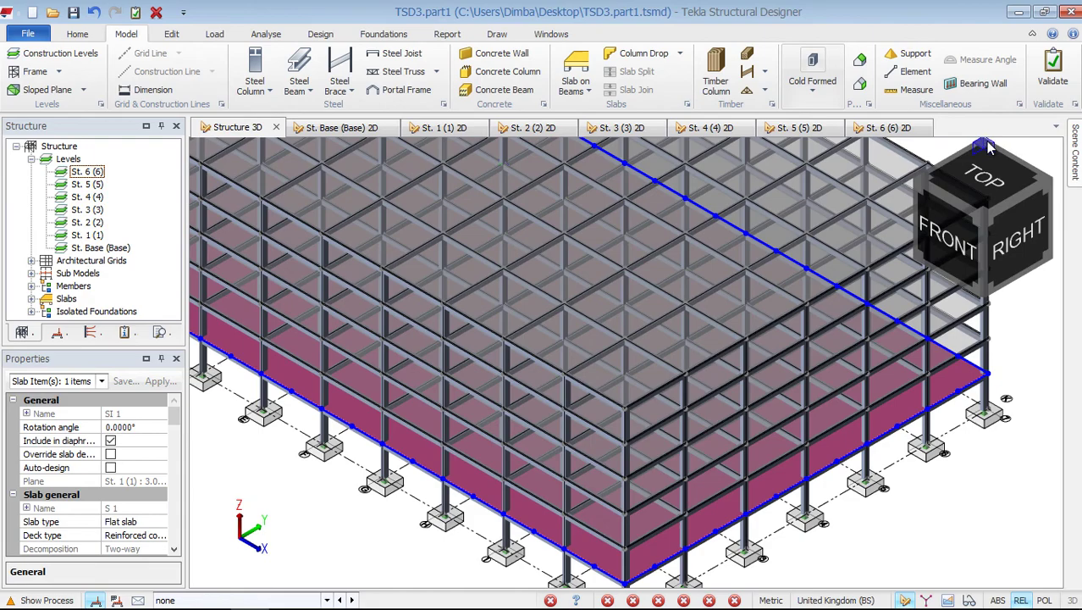
# View the building from the opposite side, select flat slab SI 1, and show the Loading tree.
pyautogui.click(987, 148)
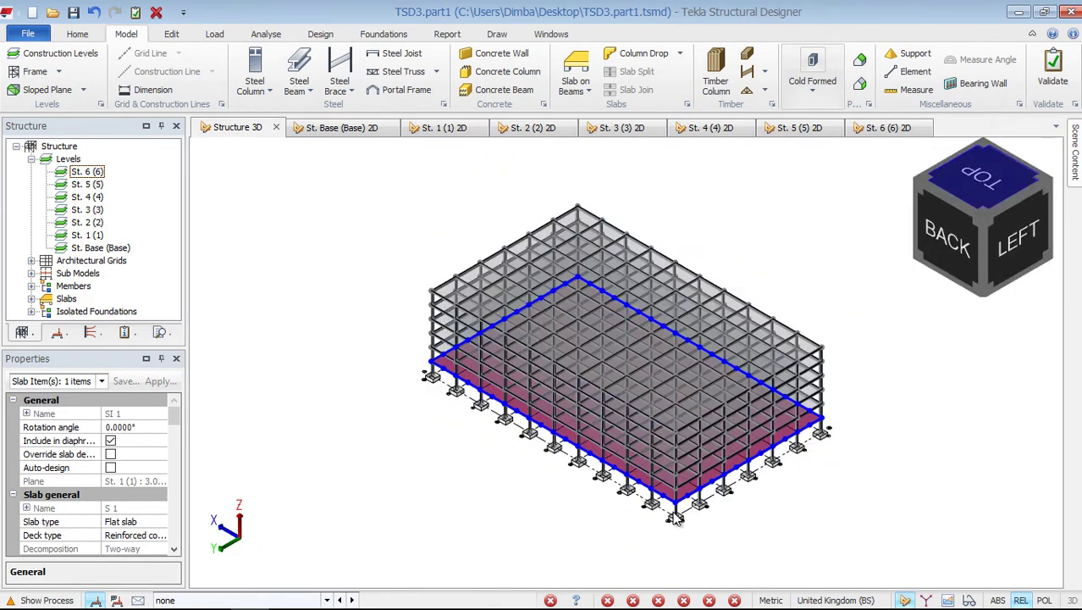
pyautogui.scroll(4, 754, 457)
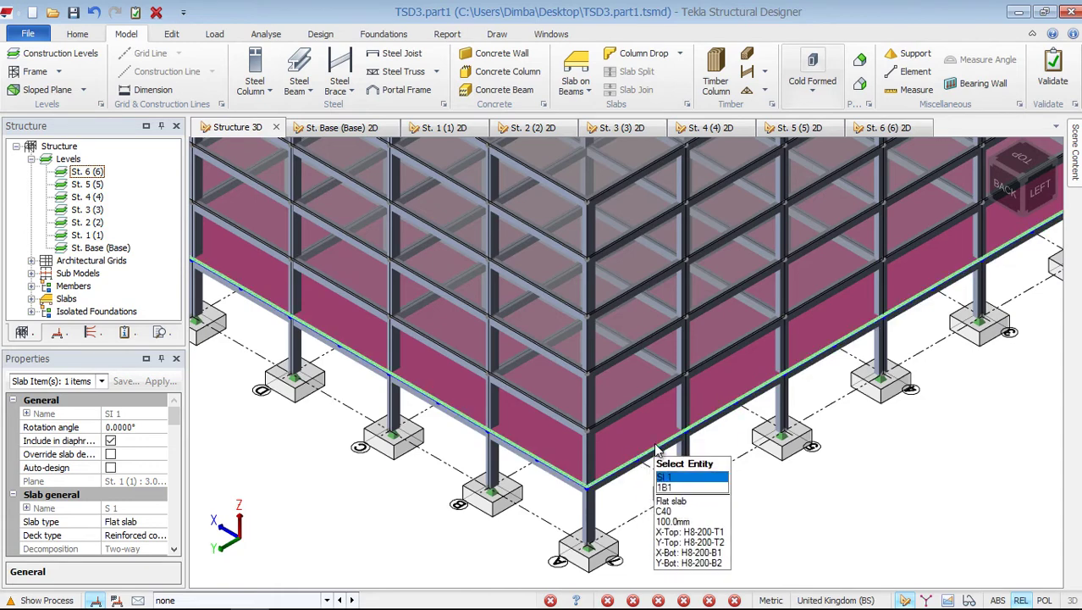
pyautogui.click(688, 446)
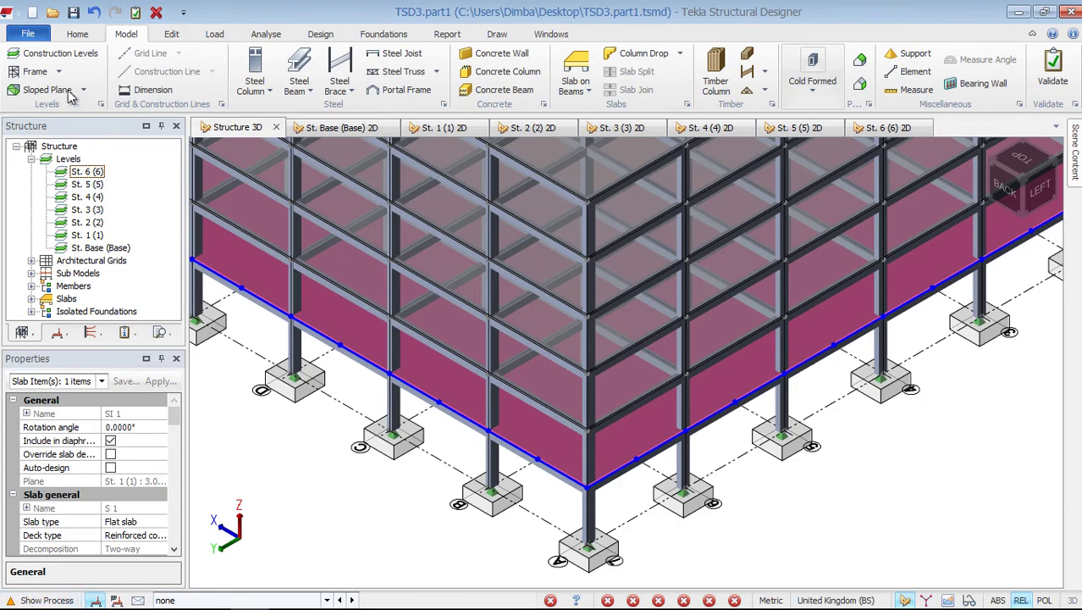
pyautogui.click(57, 332)
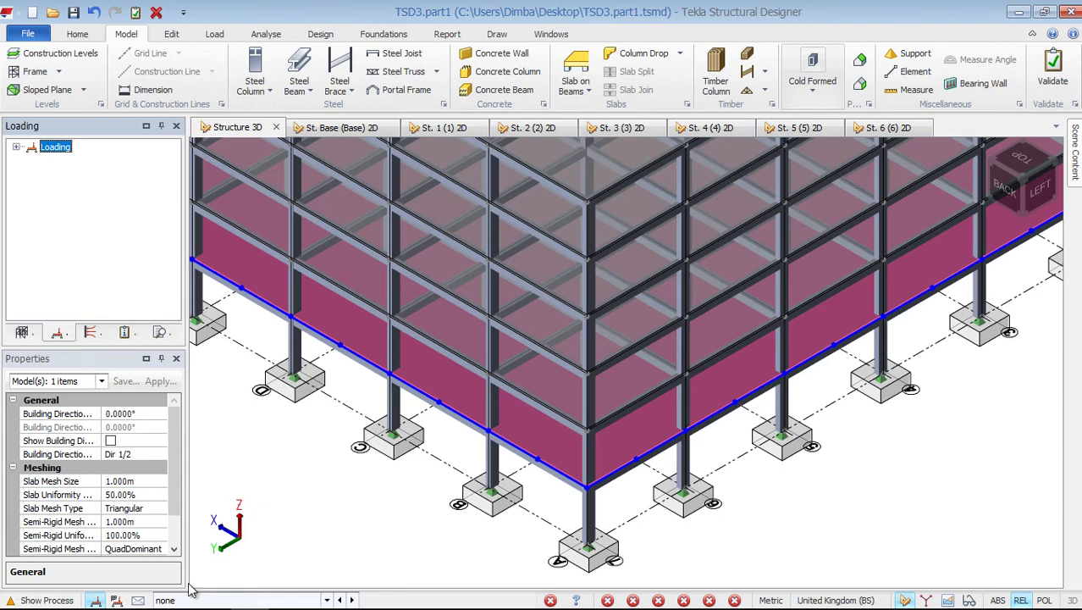
# Review loadcases 0–4, Self weight through Imposed, in the Loading dialog, then close it.
pyautogui.click(215, 36)
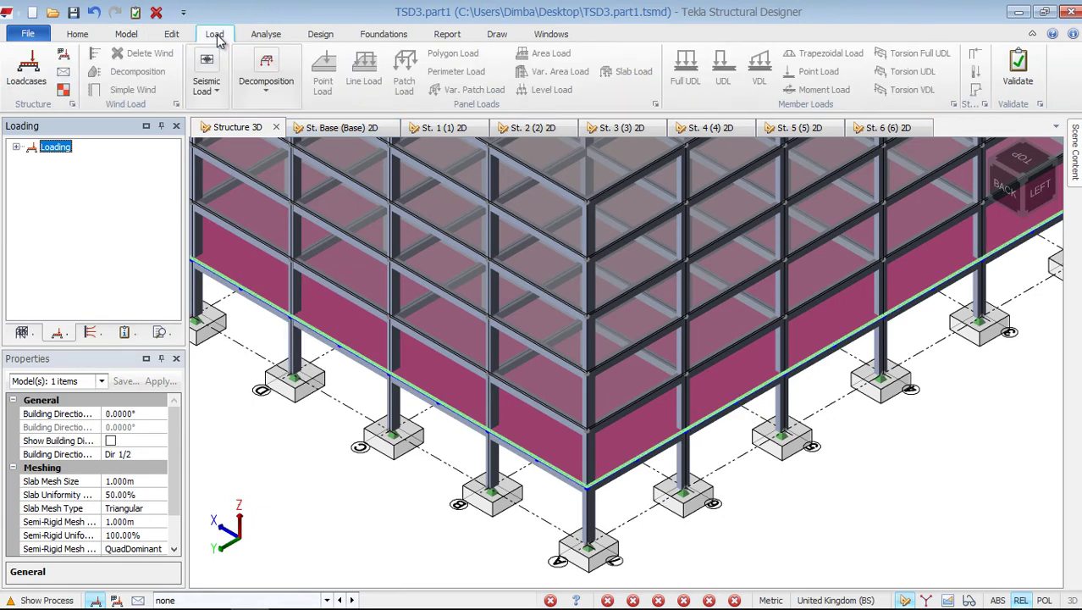
pyautogui.click(26, 76)
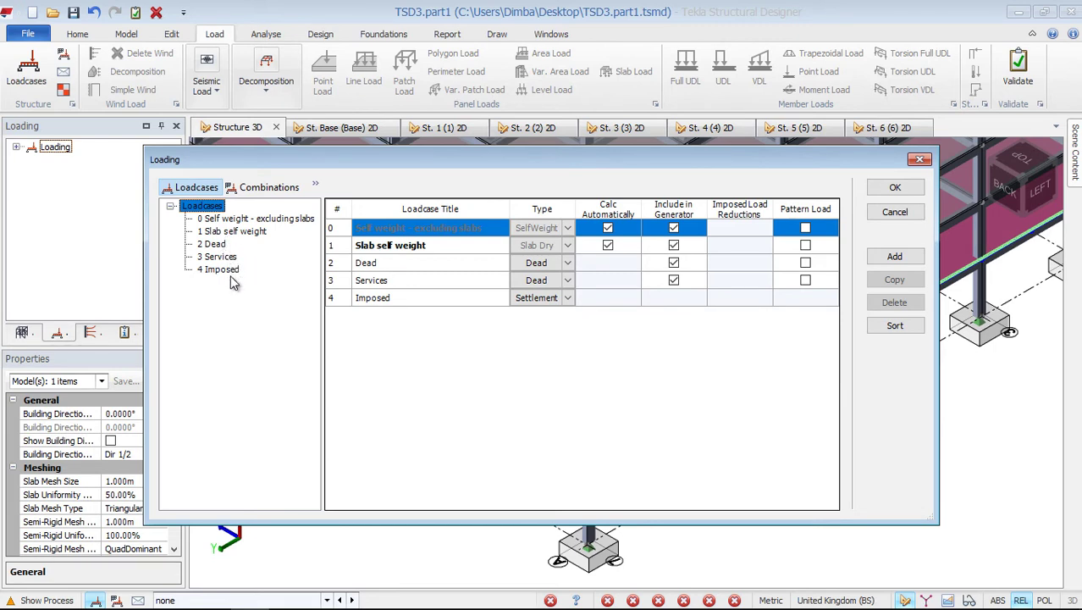
pyautogui.click(918, 162)
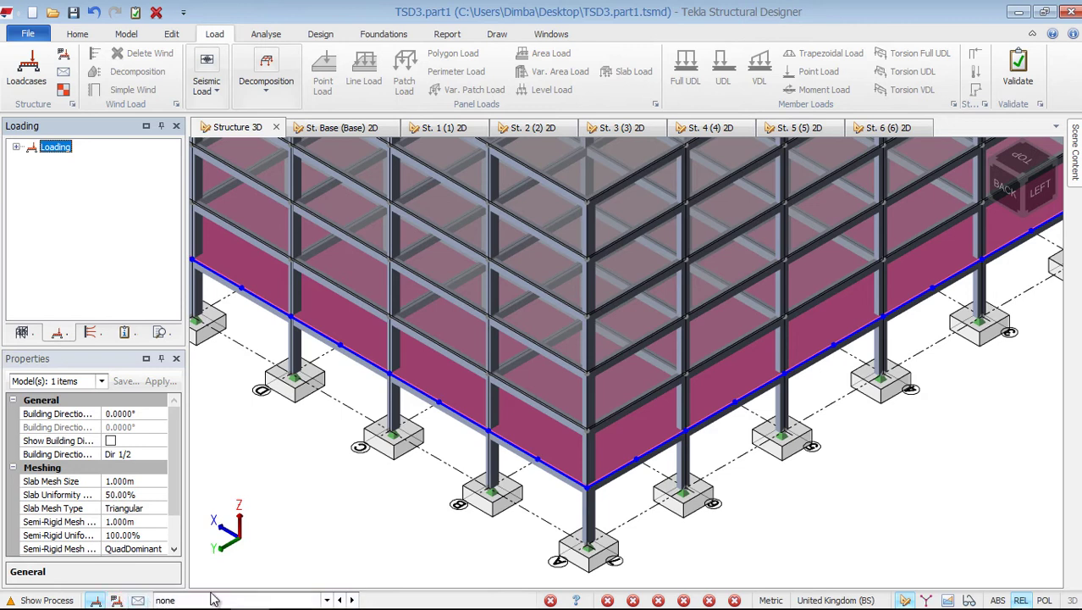
# Set 4 Imposed as the current loadcase and choose the Full UDL member load.
pyautogui.click(327, 600)
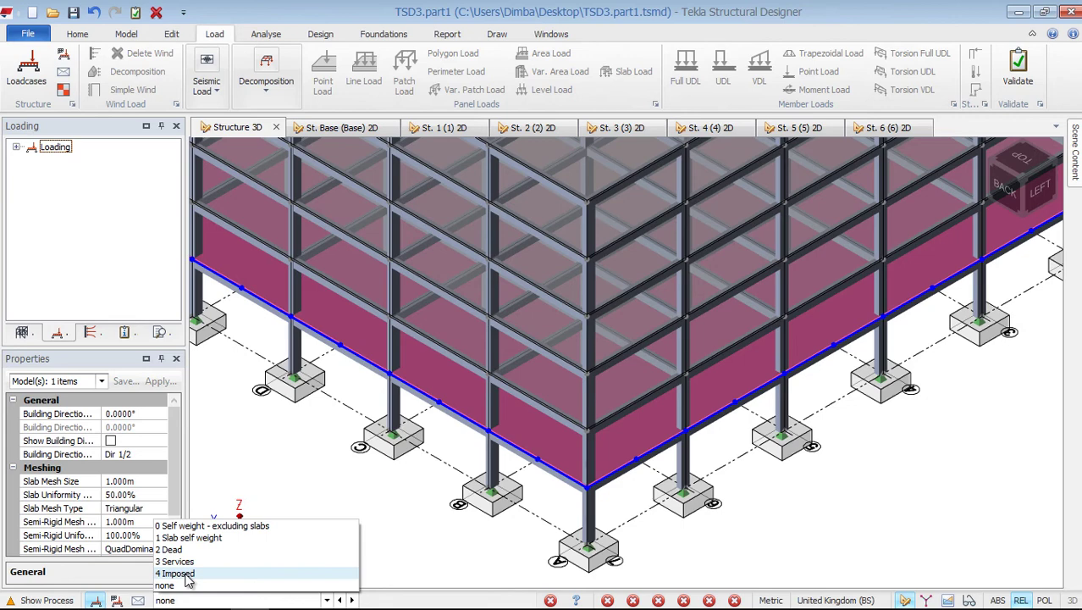
pyautogui.click(188, 574)
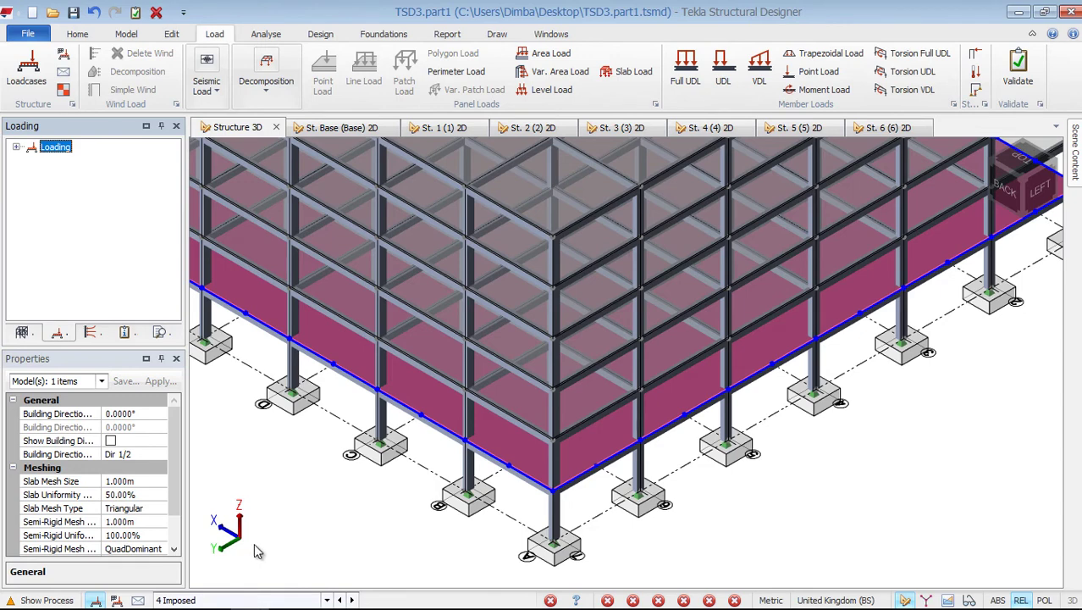
pyautogui.click(682, 78)
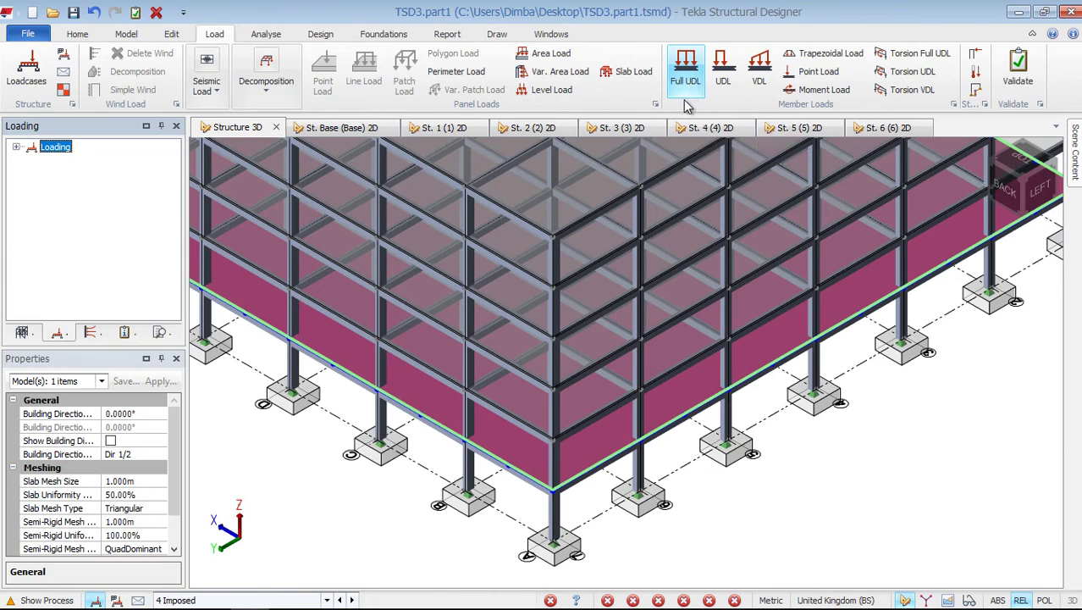
# Place 5.0 kN/m full-length UDLs on four consecutive lower edge beam spans.
pyautogui.click(686, 72)
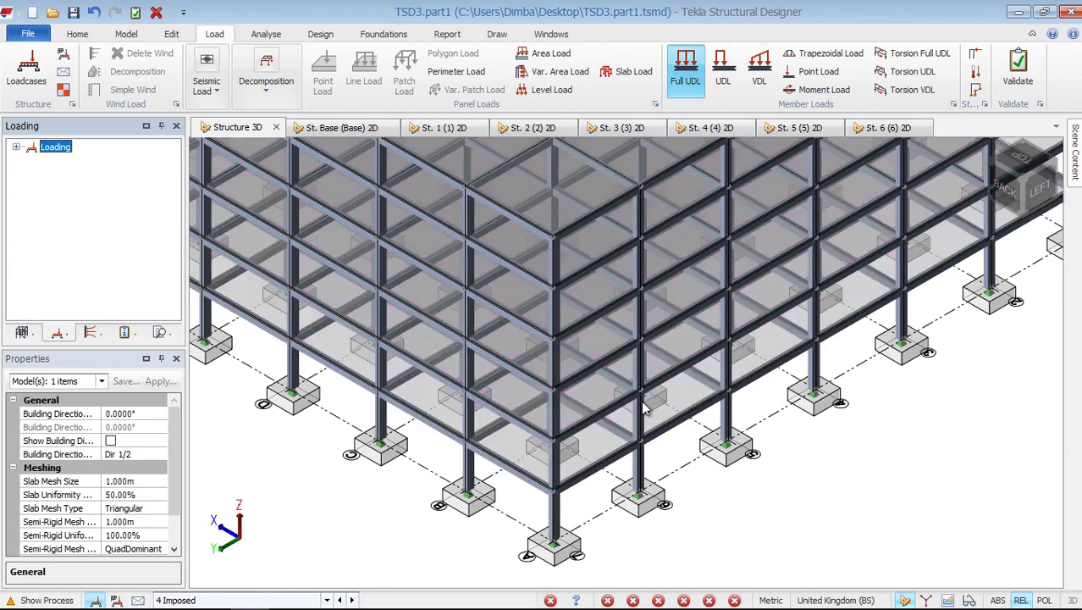
pyautogui.scroll(5, 586, 398)
pyautogui.scroll(6, 581, 483)
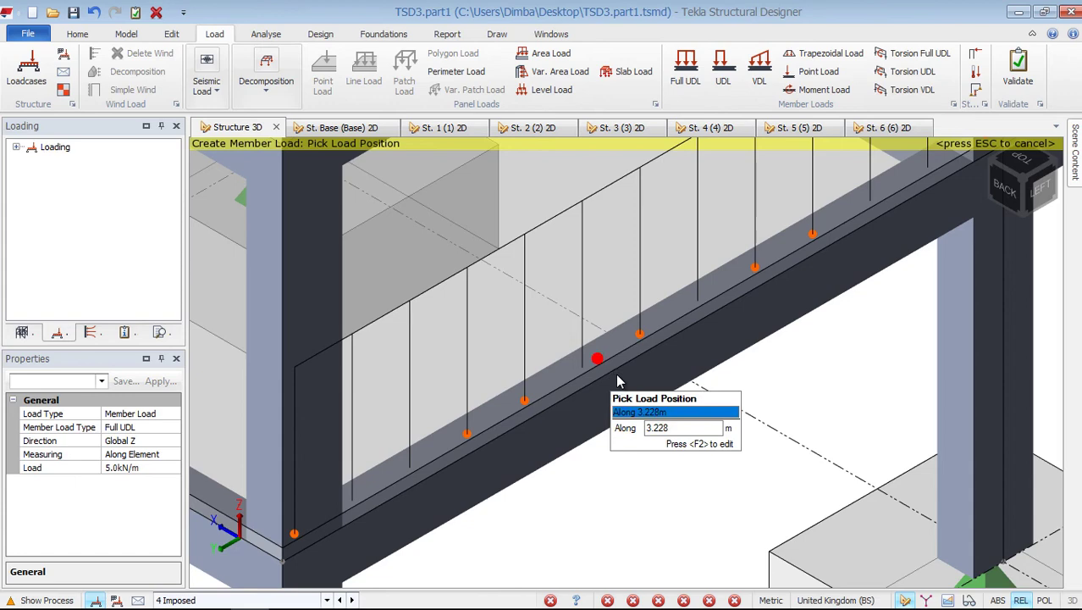
pyautogui.scroll(-5, 429, 432)
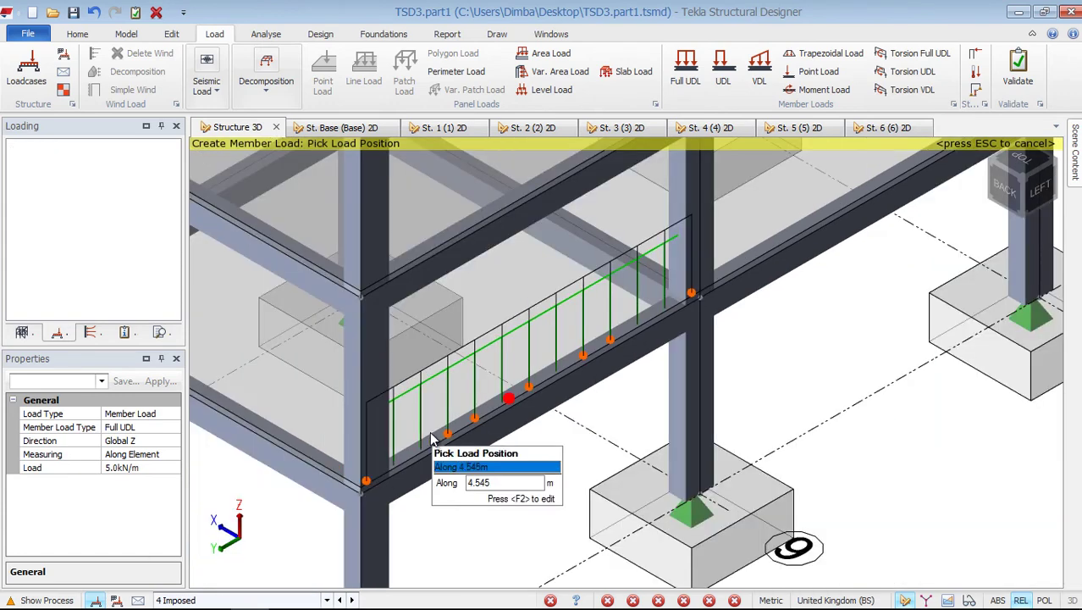
pyautogui.scroll(5, 716, 293)
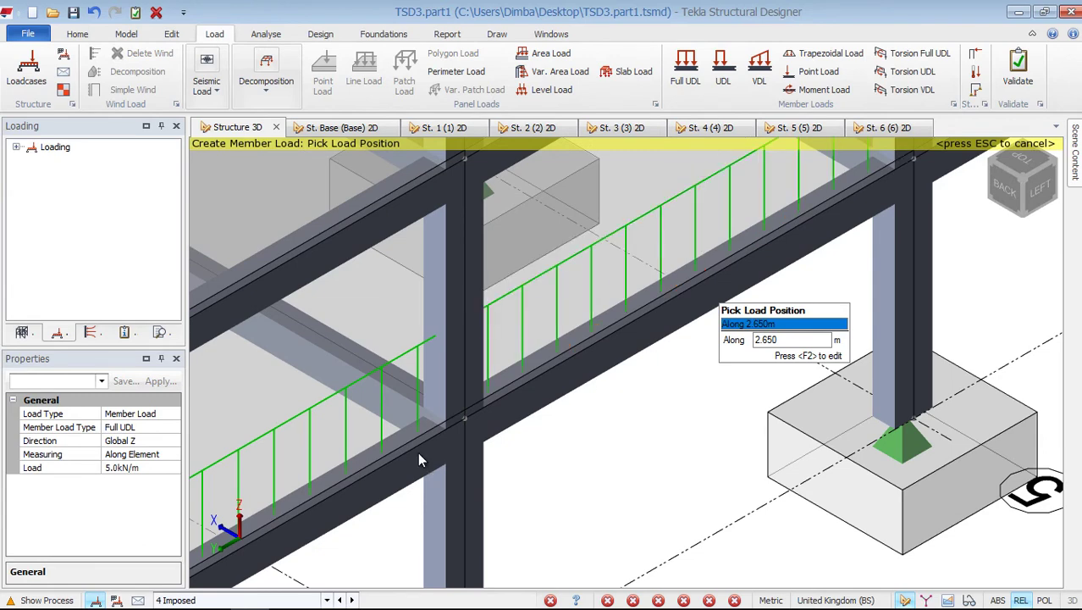
pyautogui.scroll(-3, 419, 450)
pyautogui.scroll(-3, 429, 457)
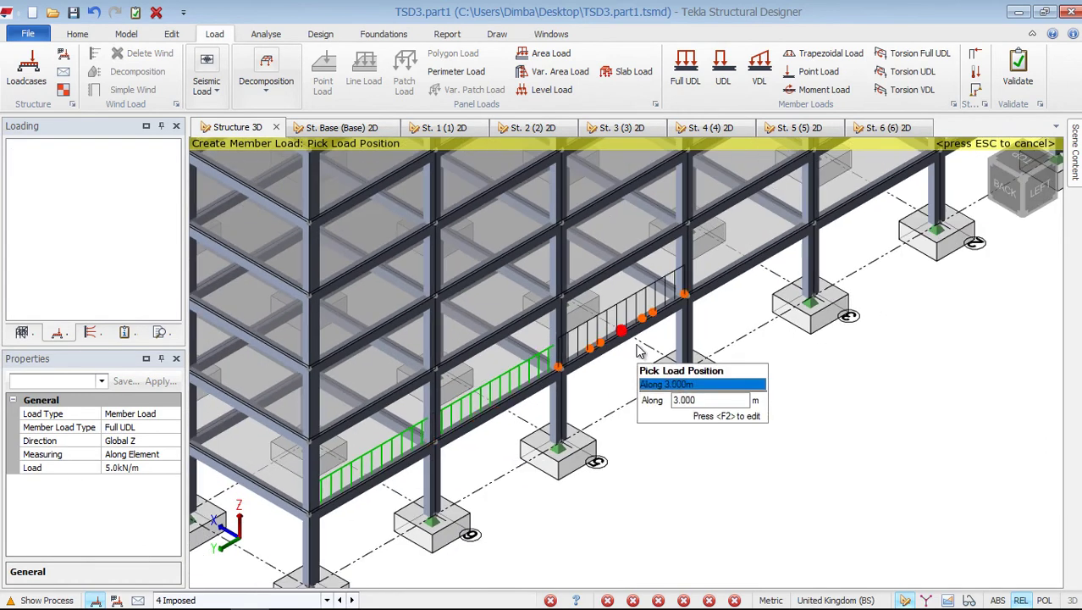
pyautogui.scroll(5, 669, 338)
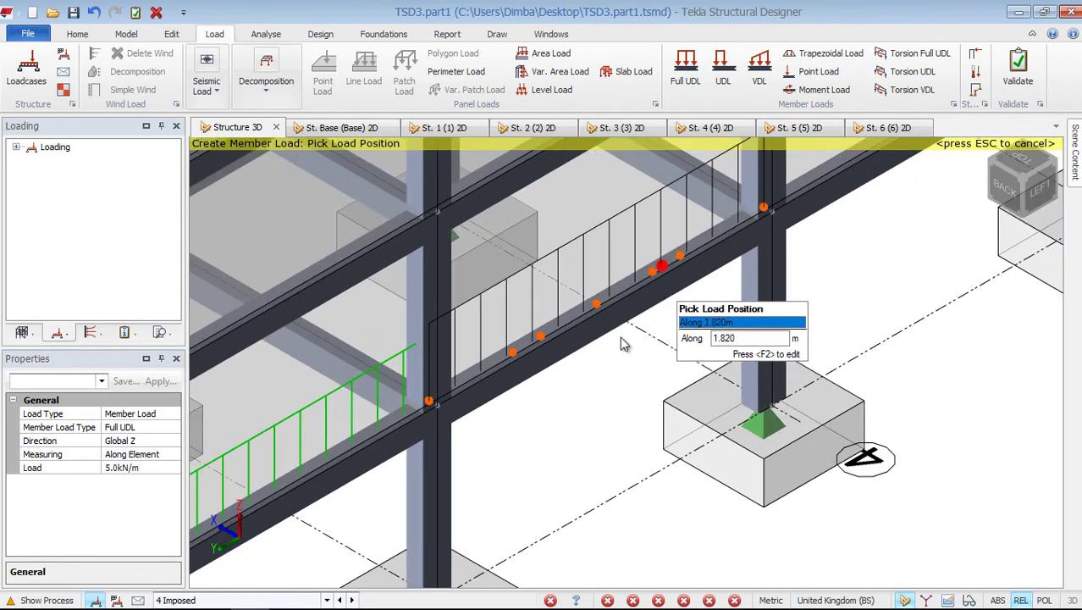
pyautogui.click(437, 444)
pyautogui.scroll(-3, 620, 334)
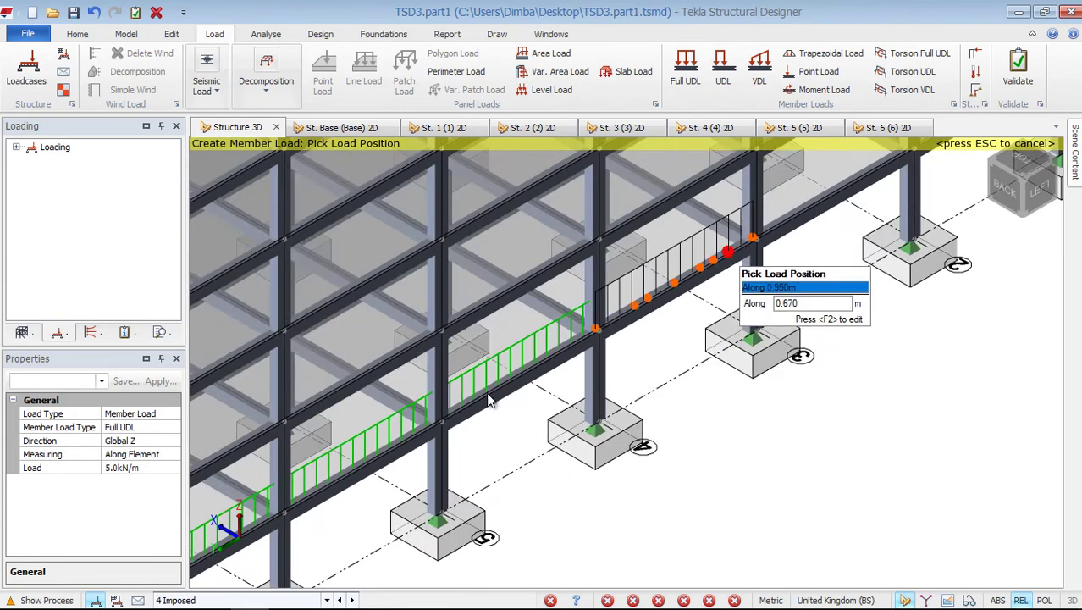
pyautogui.click(620, 334)
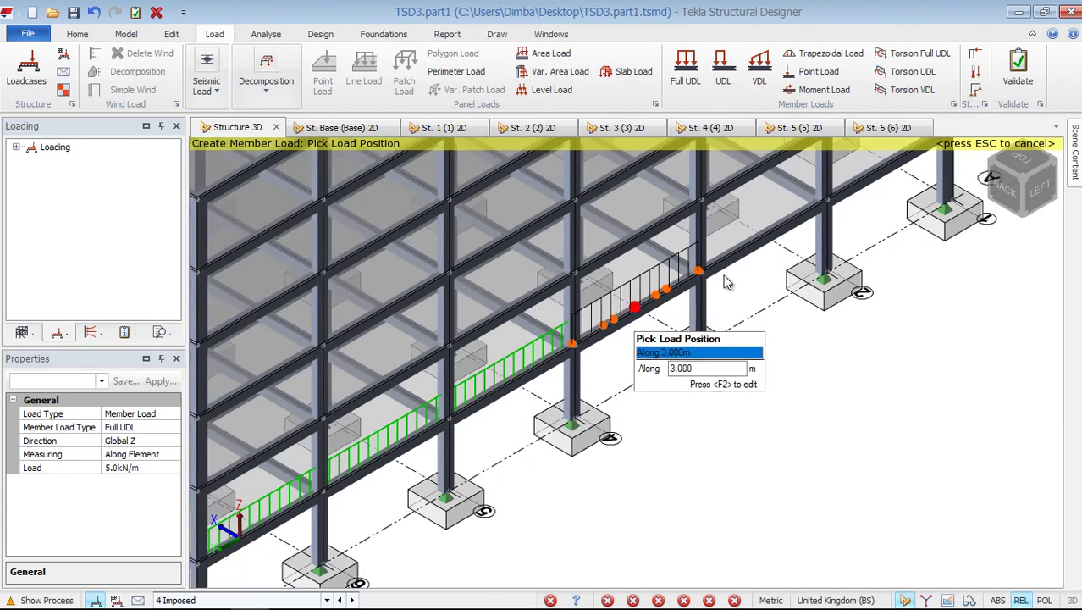
pyautogui.click(754, 260)
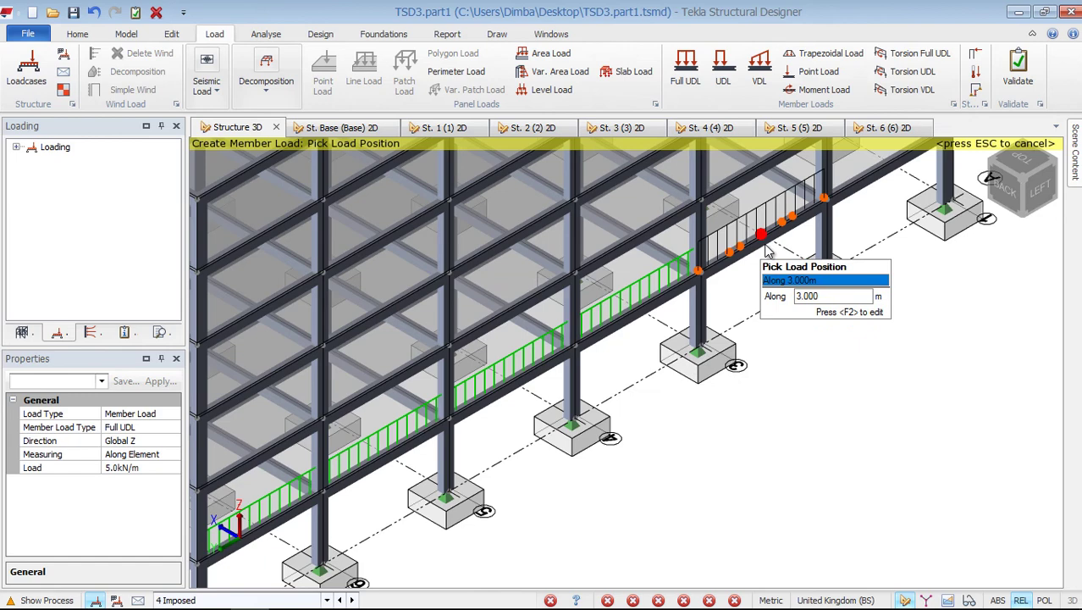
pyautogui.click(851, 201)
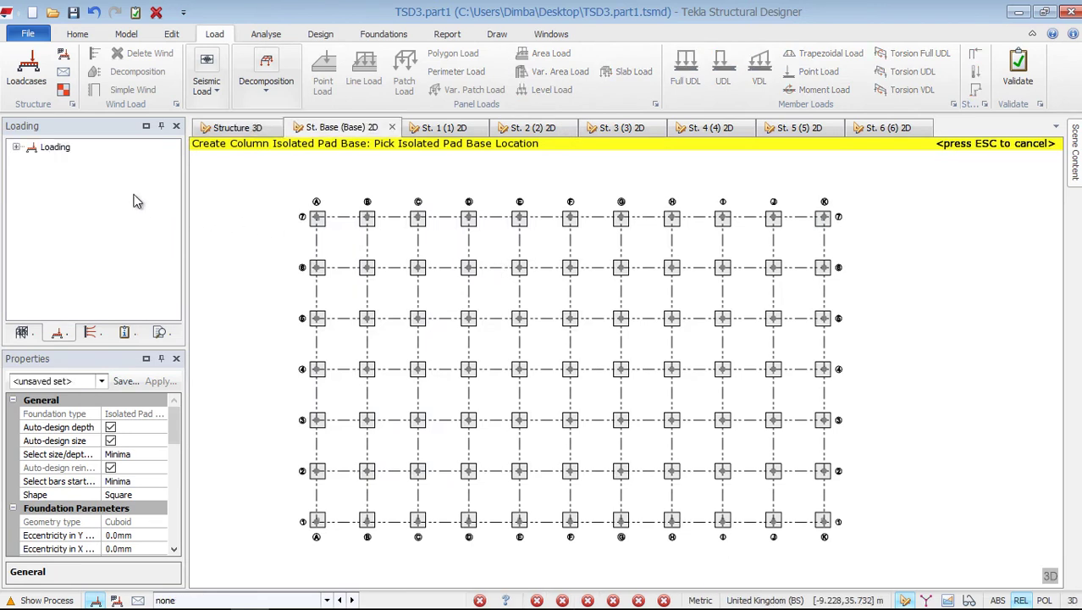
# Open the St. 1 (1) level plan and reselect 4 Imposed as the current loadcase.
pyautogui.click(22, 332)
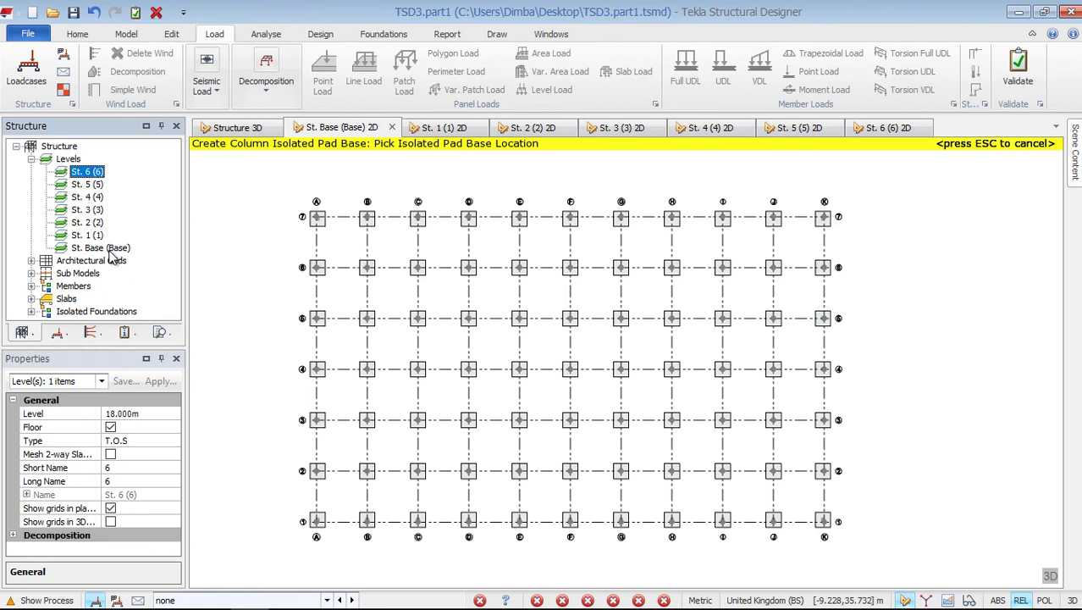
pyautogui.click(88, 234)
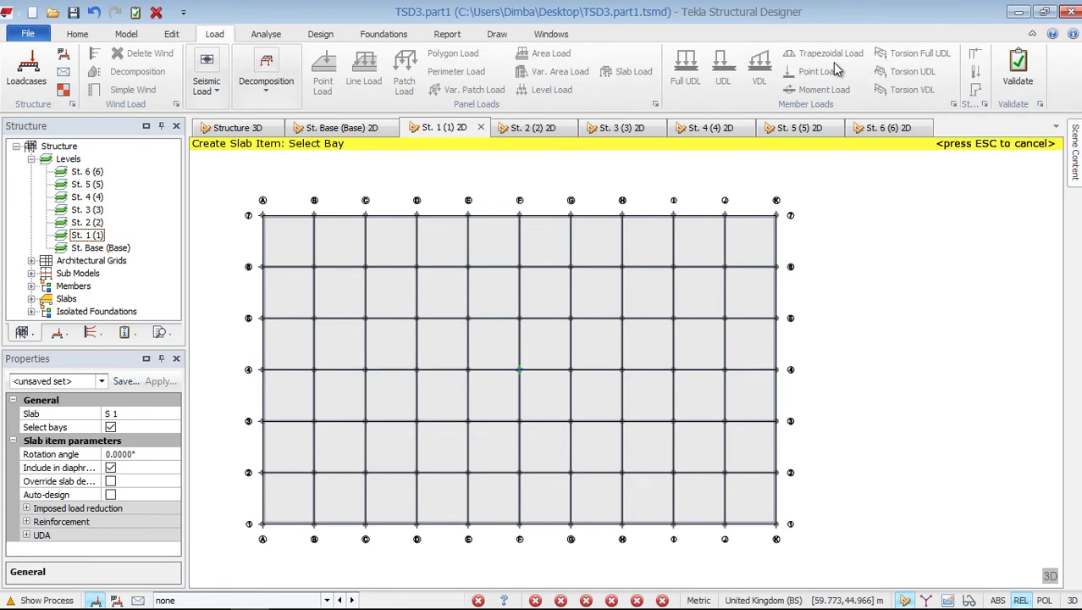
pyautogui.click(328, 599)
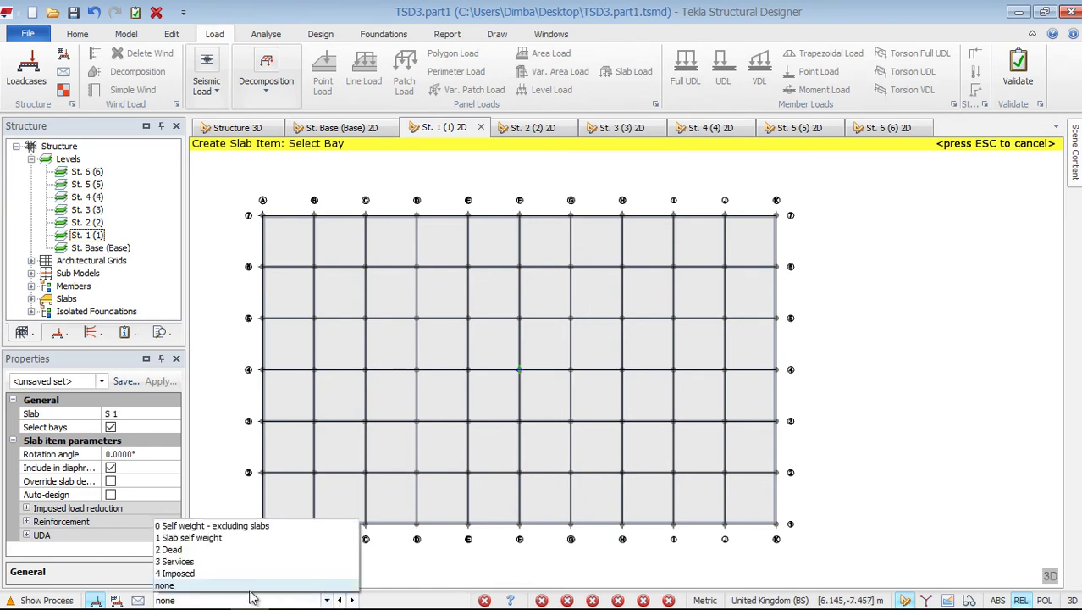
pyautogui.click(209, 583)
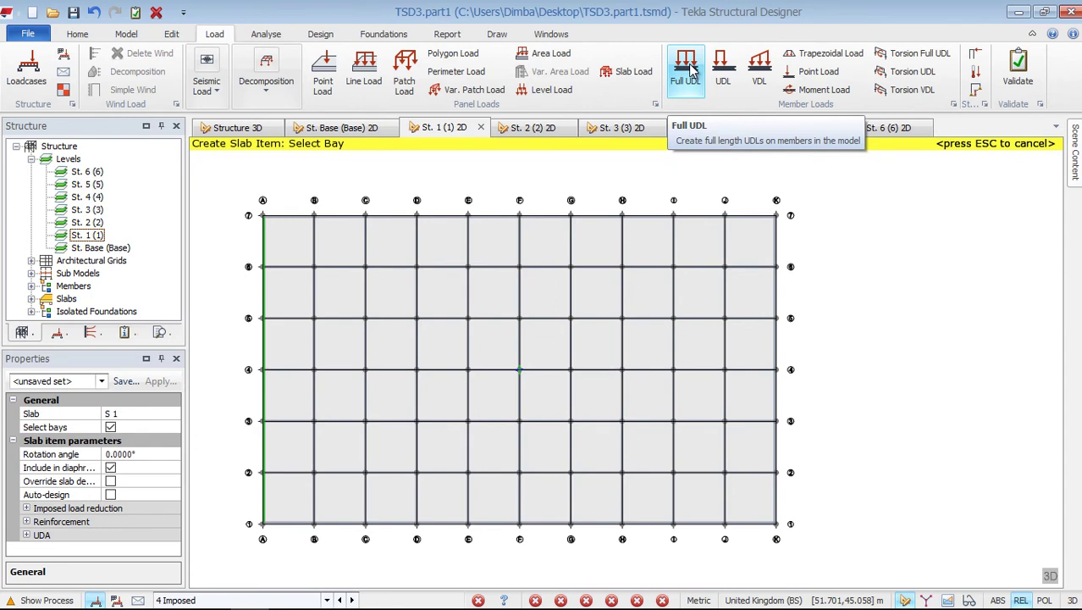
# Apply 5.0 kN/m full UDLs to the seven grid line 7 beam spans, A-B through G-H.
pyautogui.click(687, 71)
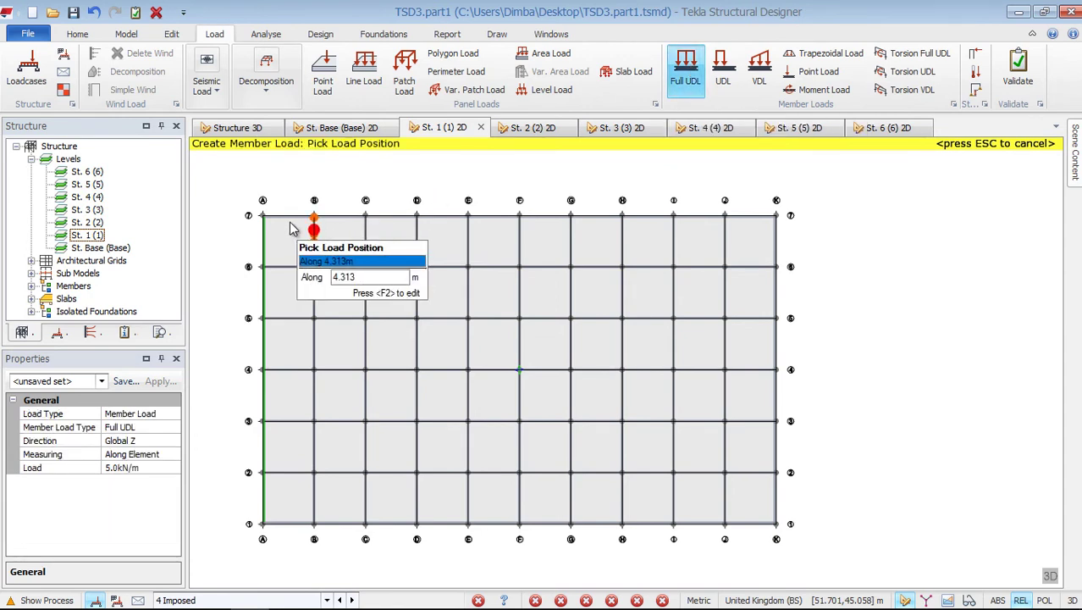
pyautogui.click(351, 219)
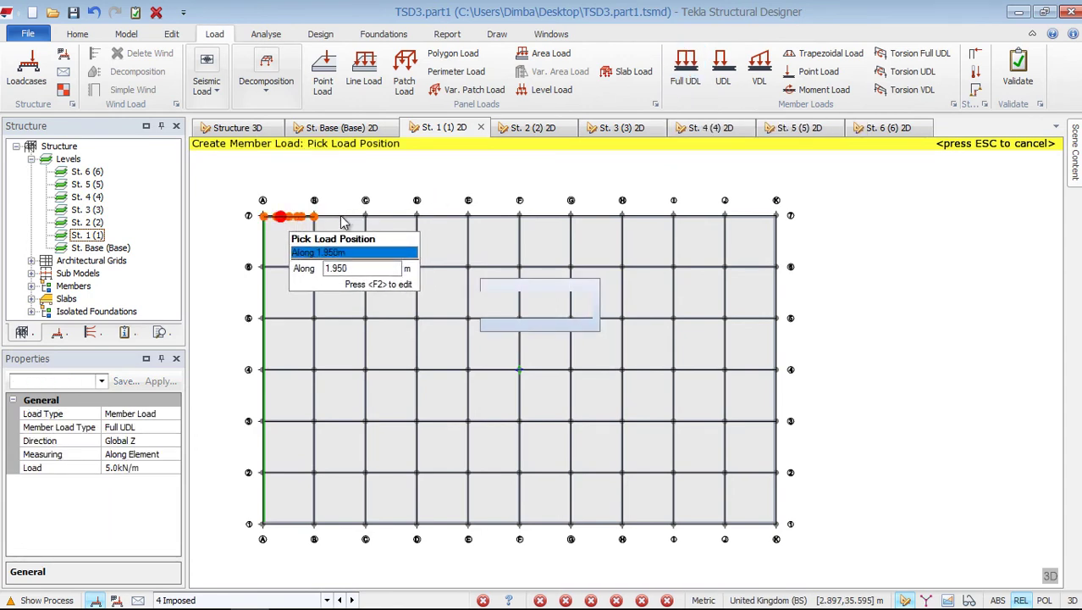
pyautogui.click(389, 224)
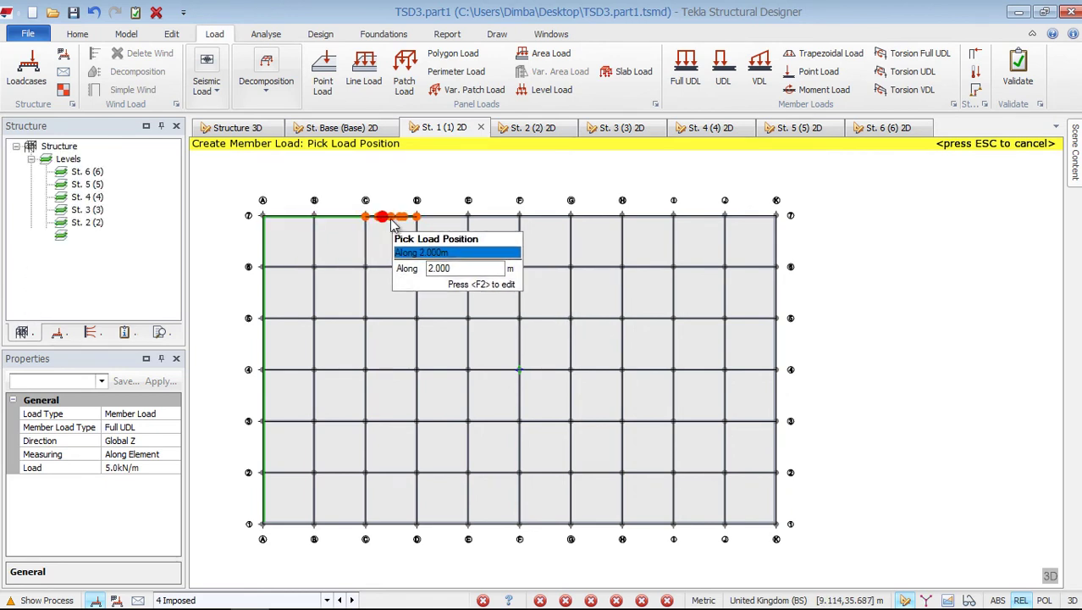
pyautogui.click(449, 224)
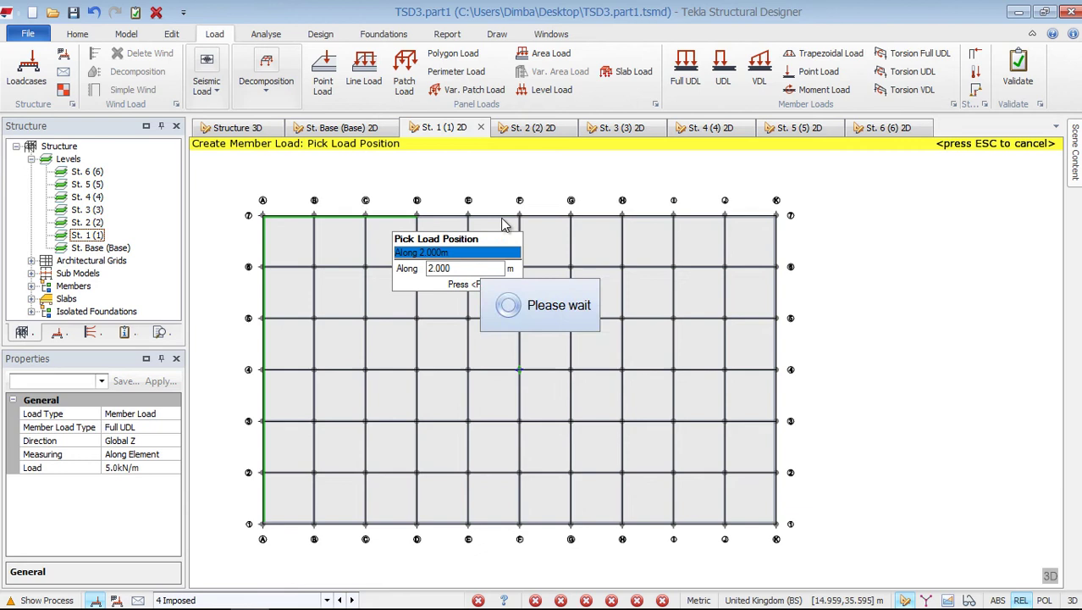
pyautogui.click(555, 223)
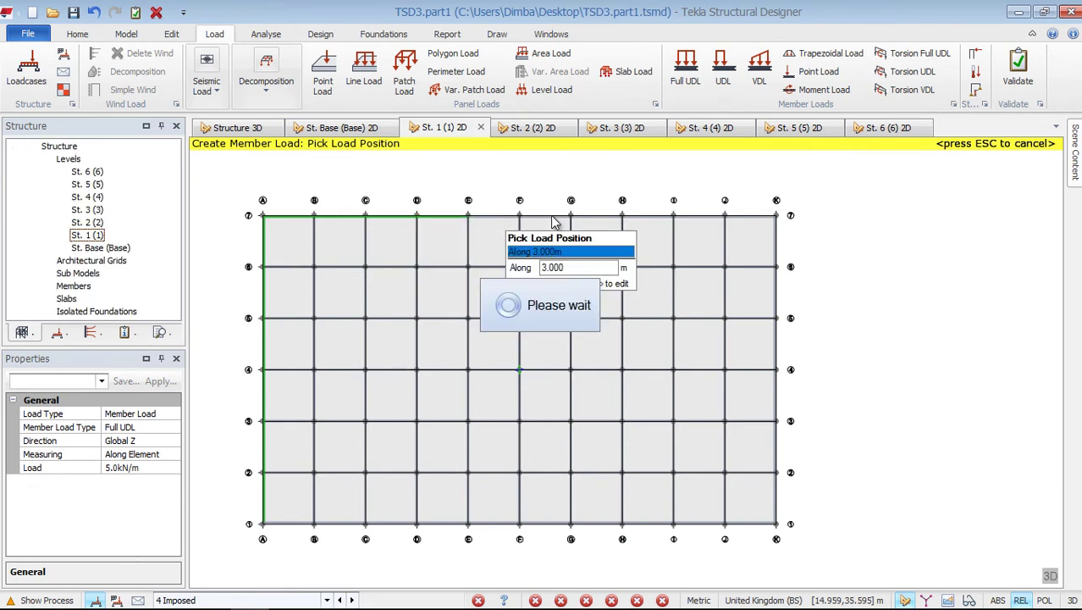
pyautogui.click(595, 225)
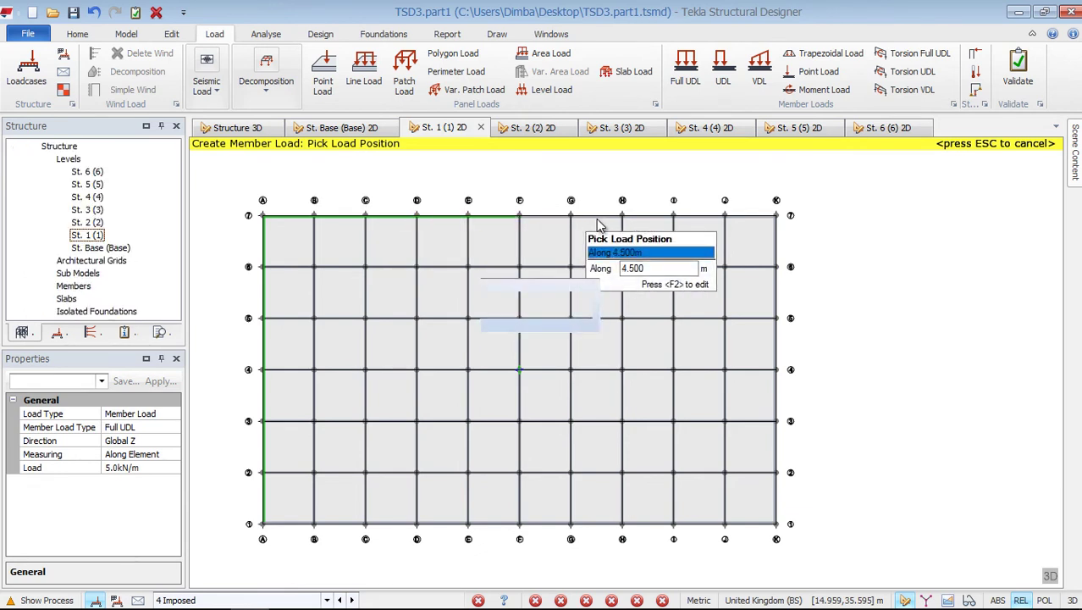
pyautogui.click(606, 224)
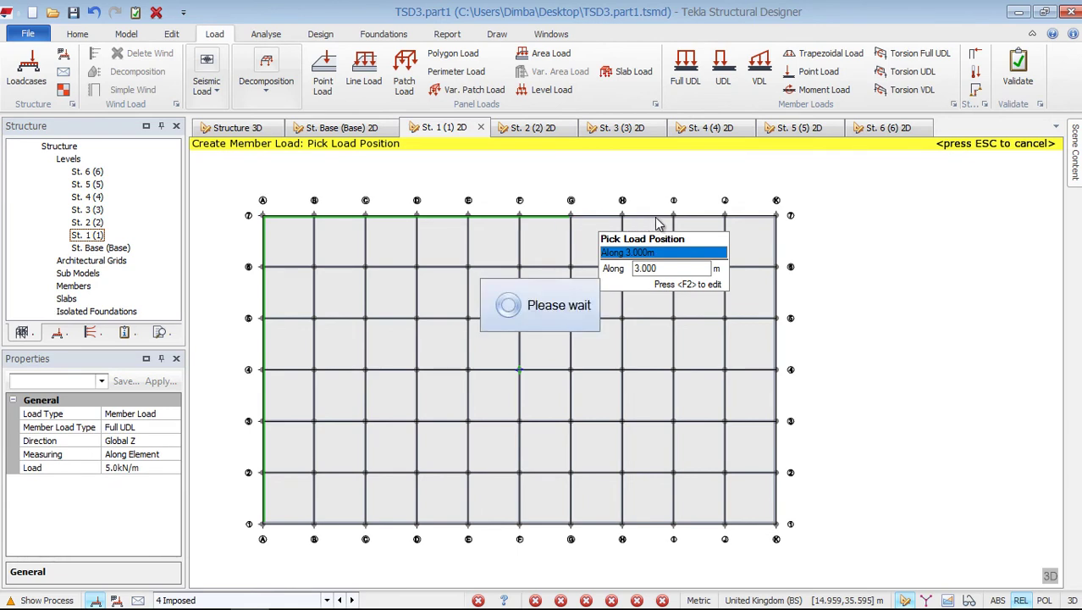
pyautogui.click(749, 218)
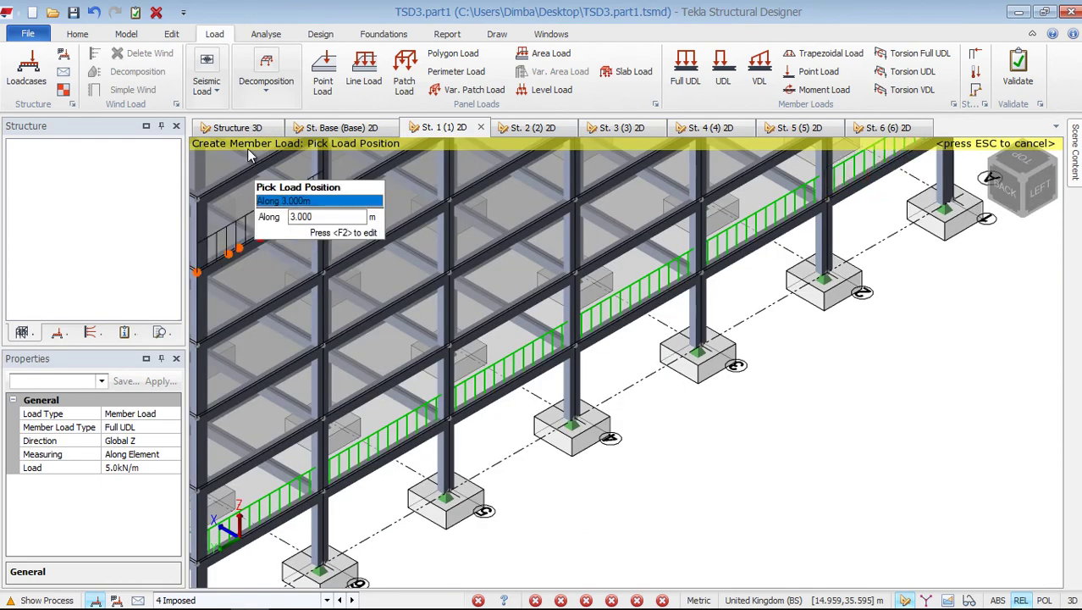
# Place one more full-length 5.0 kN/m UDL on a beam in the 3D view.
pyautogui.scroll(-3, 628, 447)
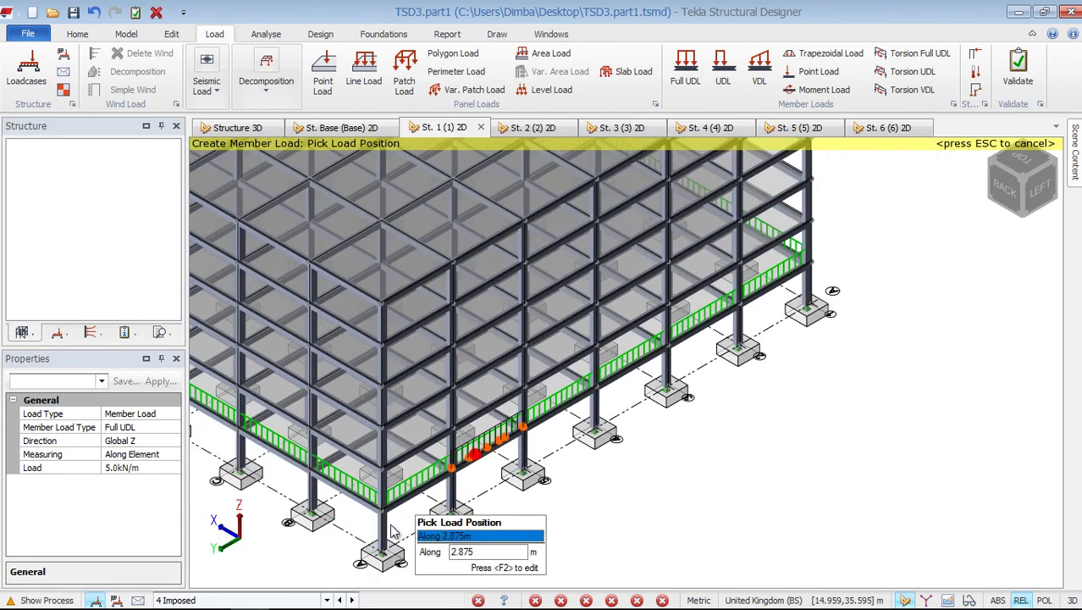
pyautogui.scroll(5, 381, 500)
pyautogui.scroll(8, 370, 529)
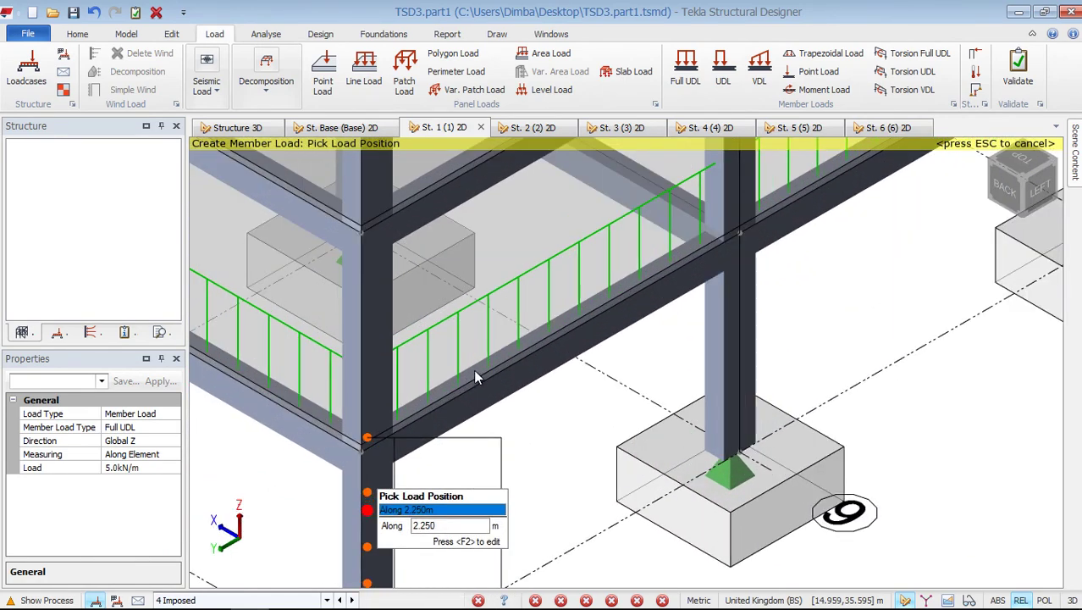
pyautogui.click(684, 89)
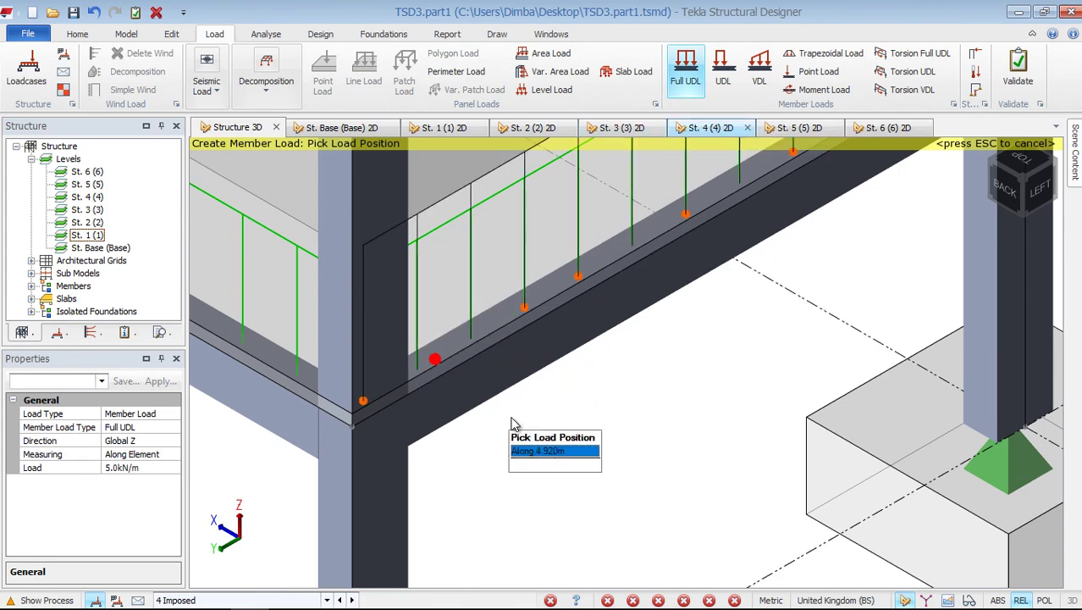
pyautogui.scroll(-5, 536, 415)
pyautogui.scroll(-3, 551, 489)
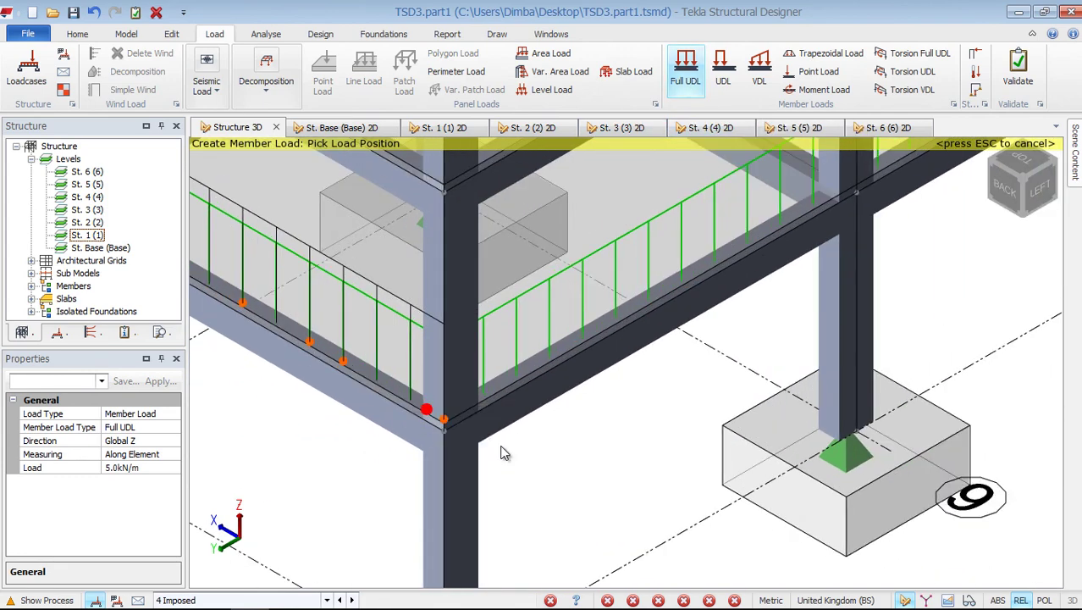
pyautogui.scroll(-2, 550, 489)
pyautogui.scroll(5, 474, 442)
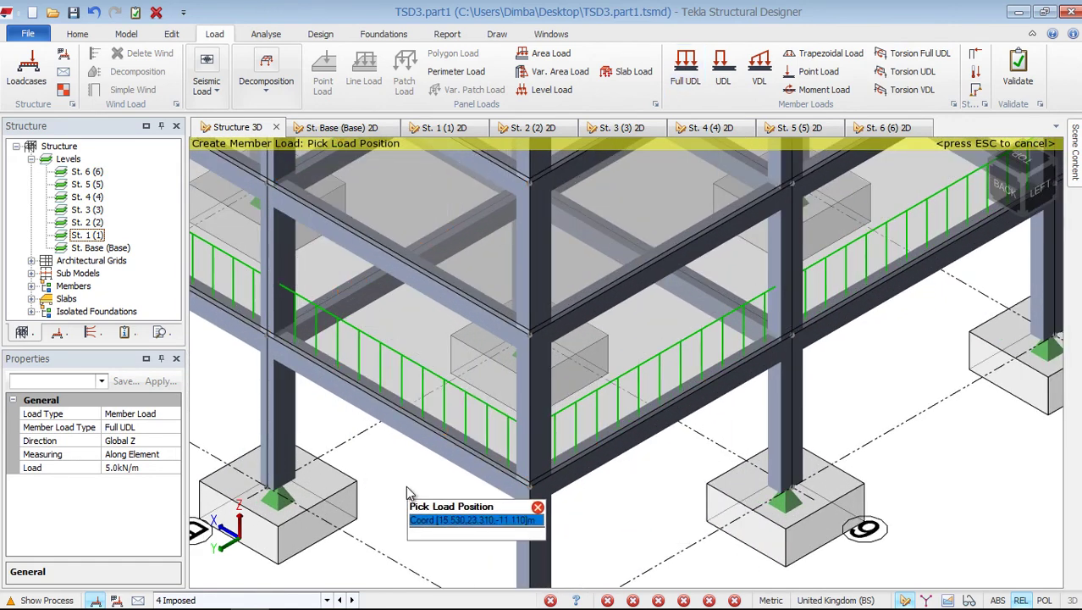
# End the Create Member Load command and zoom over the loaded first-floor beams.
pyautogui.press('Escape')
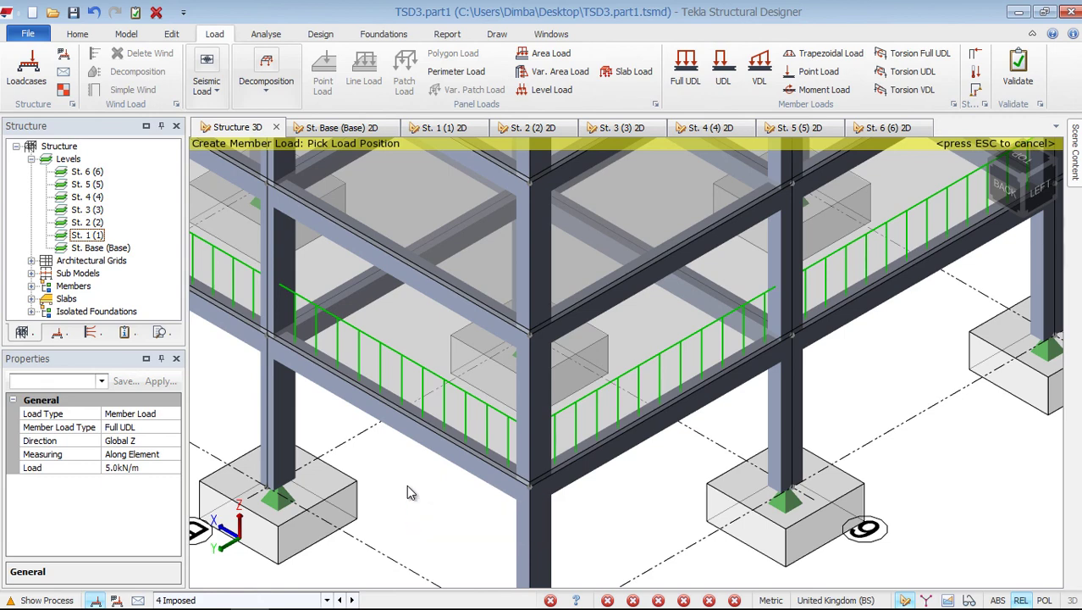
pyautogui.press('Escape')
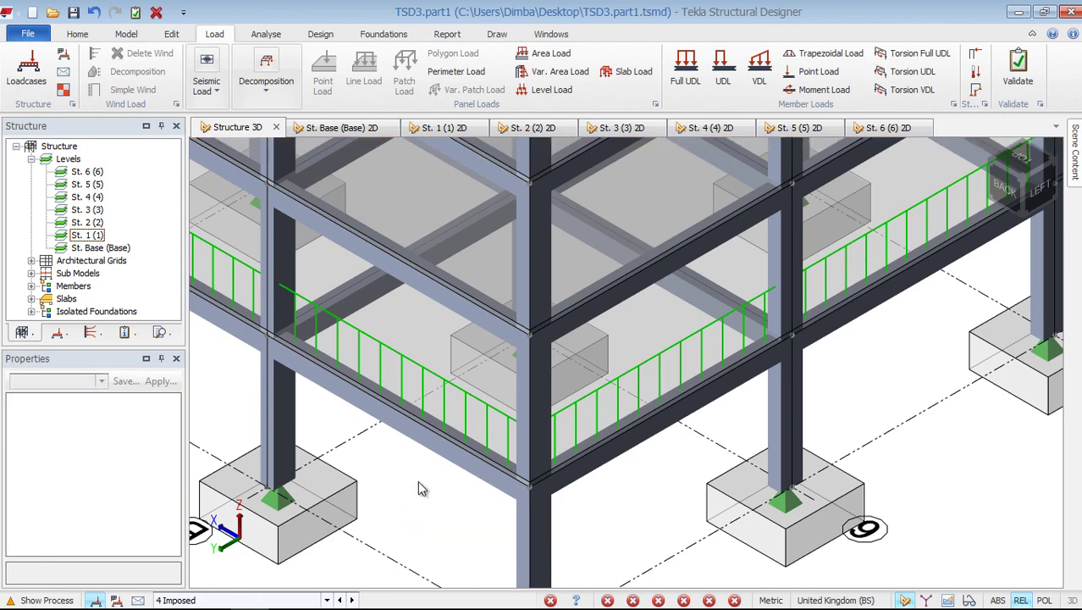
pyautogui.scroll(-2, 390, 435)
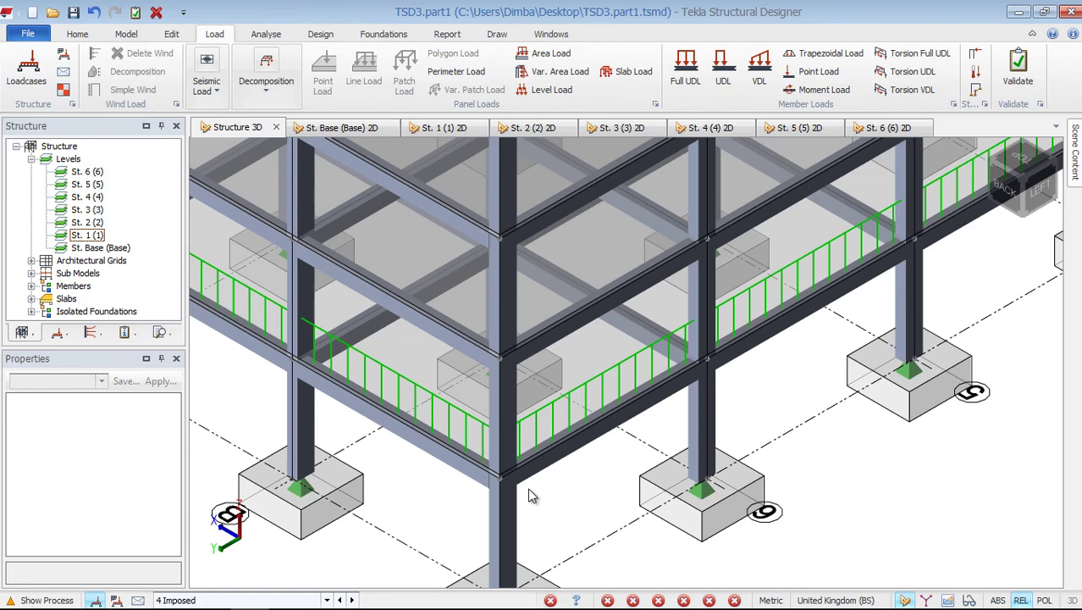
pyautogui.scroll(1, 533, 493)
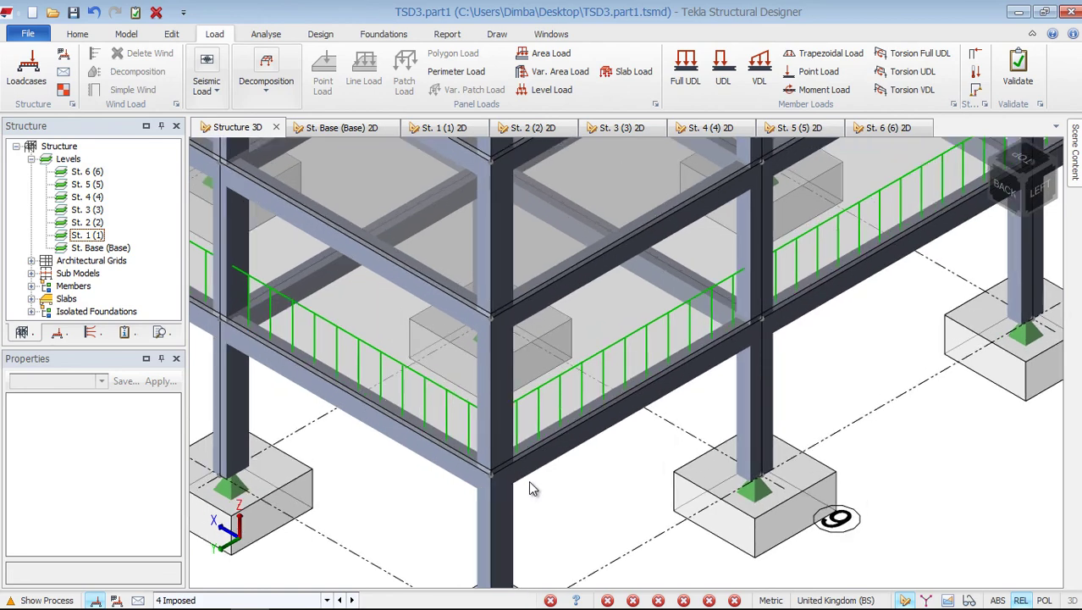
pyautogui.scroll(-2, 508, 390)
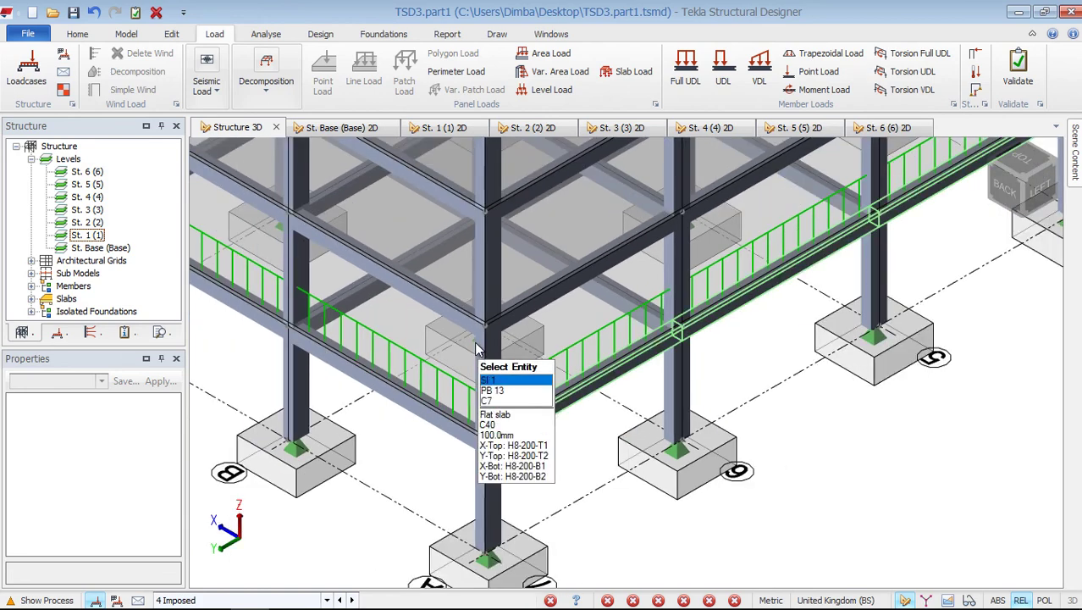
pyautogui.scroll(-1, 474, 341)
pyautogui.scroll(2, 484, 550)
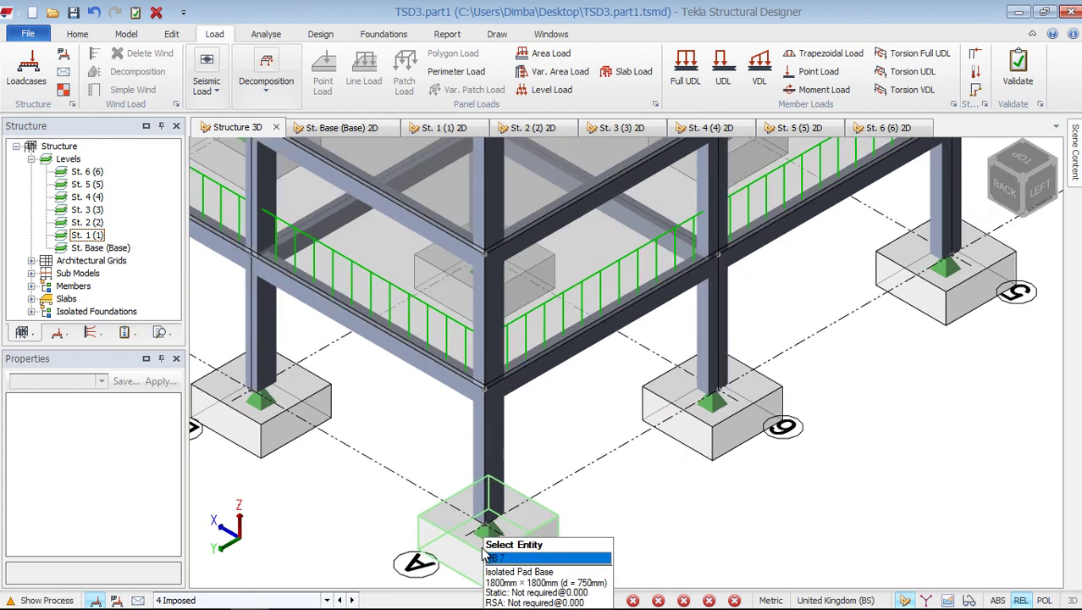